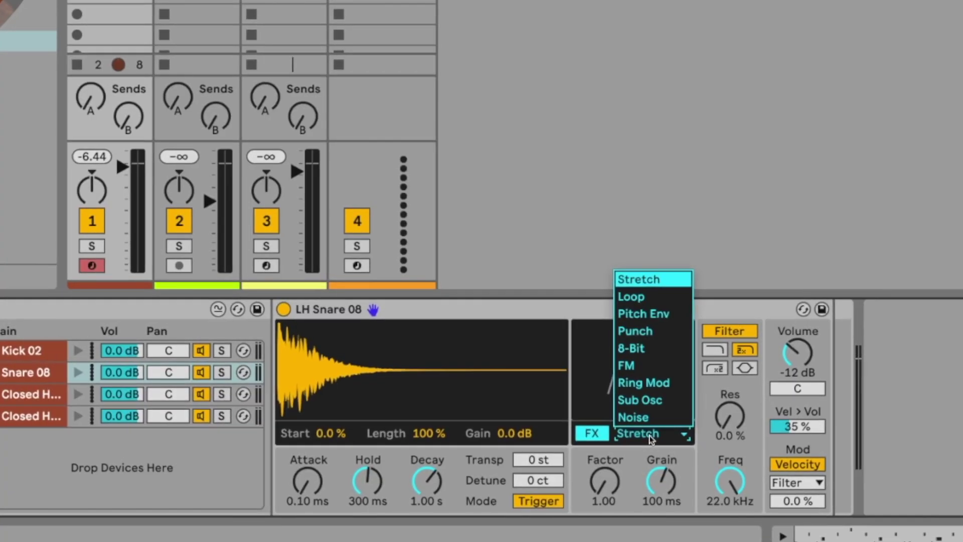
- Switch LH Snare 08's effect to Pitch Env and raise its Amount and Decay
left_click(648, 318)
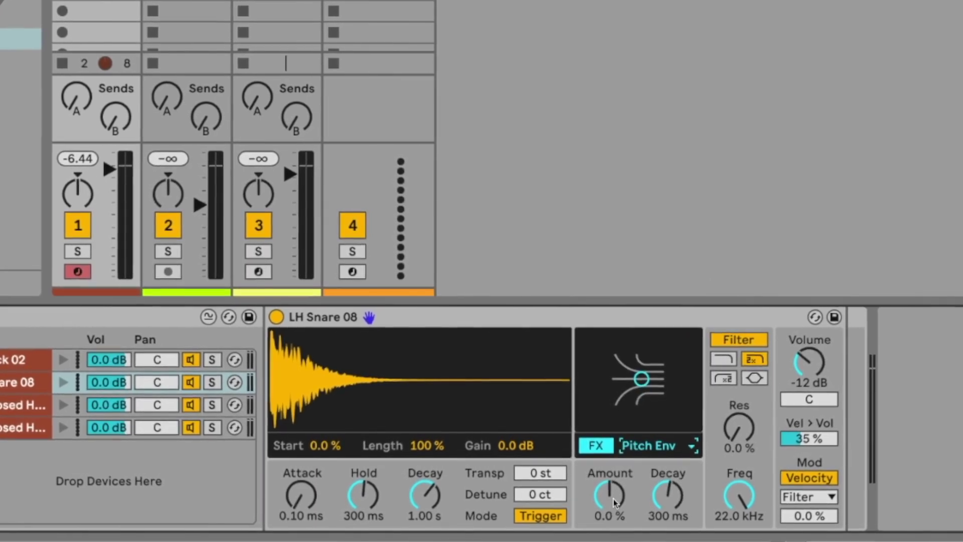
left_click_drag(615, 502, 671, 489)
mouse_move(612, 502)
left_mouse_down()
mouse_move(611, 487)
mouse_move(613, 507)
left_mouse_up()
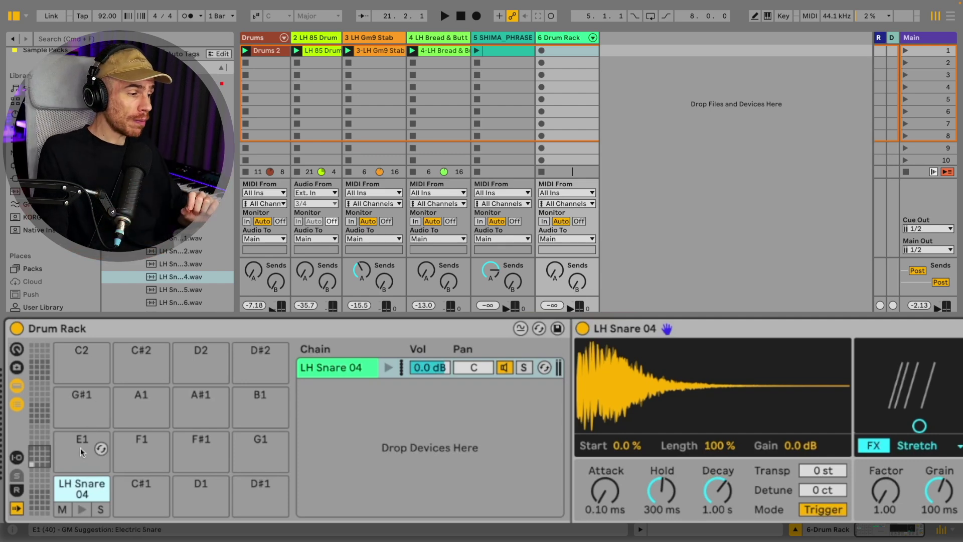
- Save the snare pad as the default pad, then load LH Snare 05 onto pad F1
right_click(84, 477)
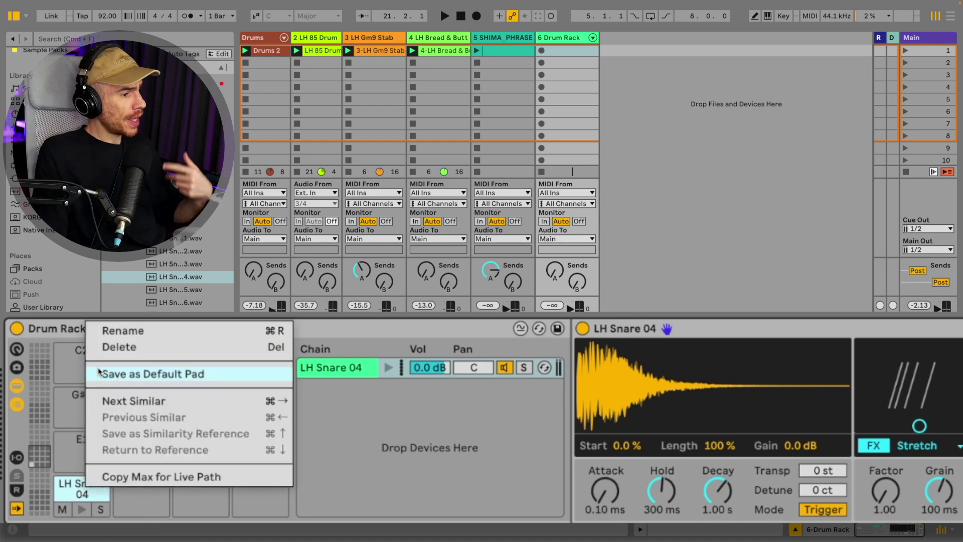
left_click(52, 324)
left_click_drag(175, 294, 144, 460)
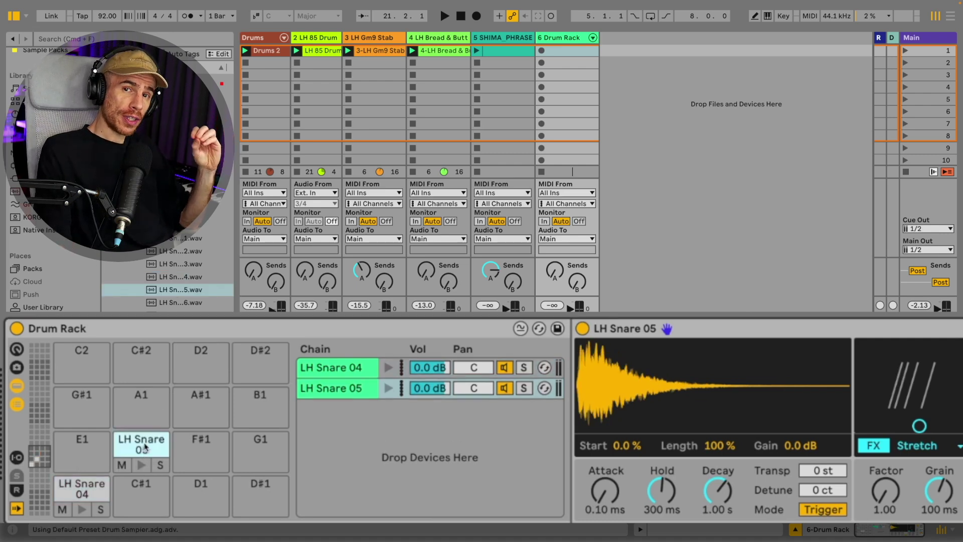
mouse_move(277, 443)
left_mouse_down()
mouse_move(277, 424)
mouse_move(277, 444)
left_mouse_up()
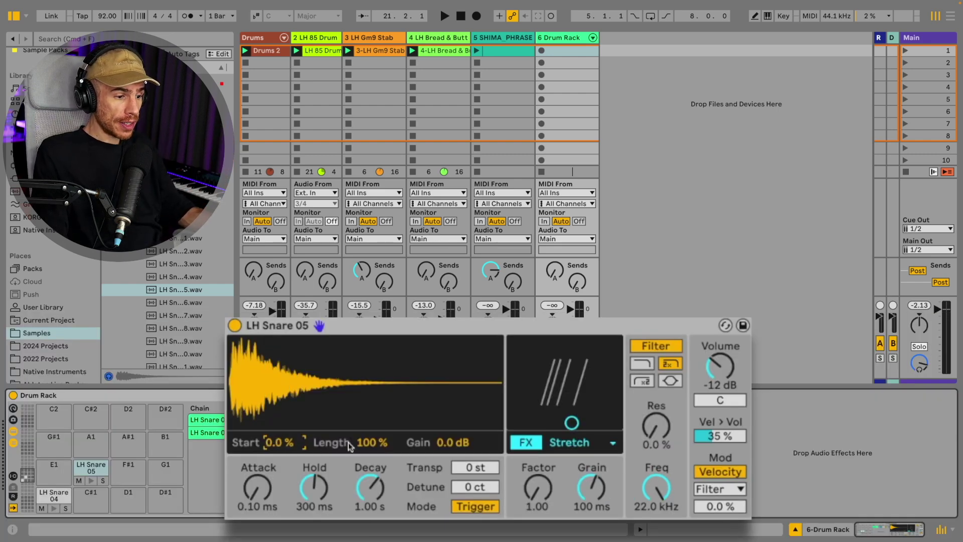
- Reset LH Snare 05's Length to 100%, switch Mode to Gate, and cut Decay to about 17.8 ms
left_click_drag(372, 442, 451, 442)
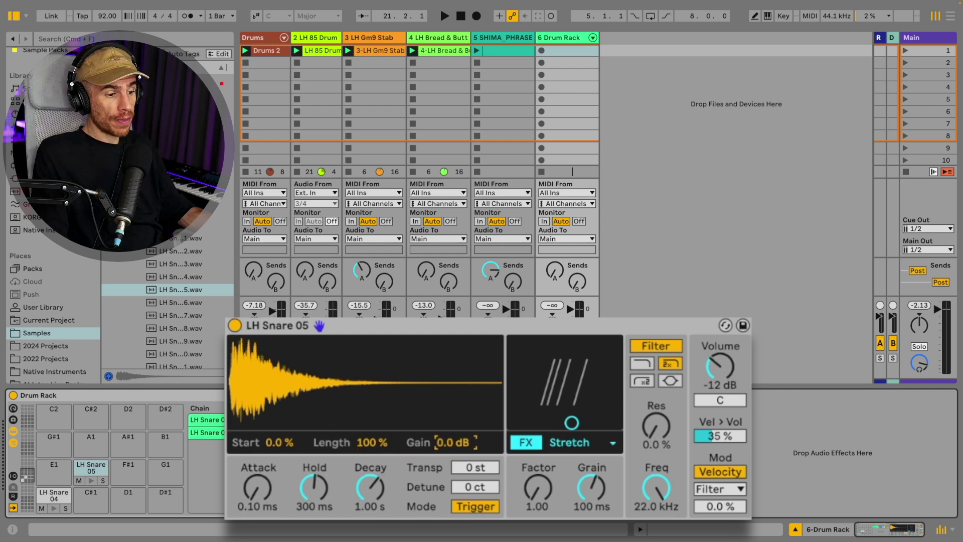
left_click(472, 508)
left_click_drag(350, 486, 350, 513)
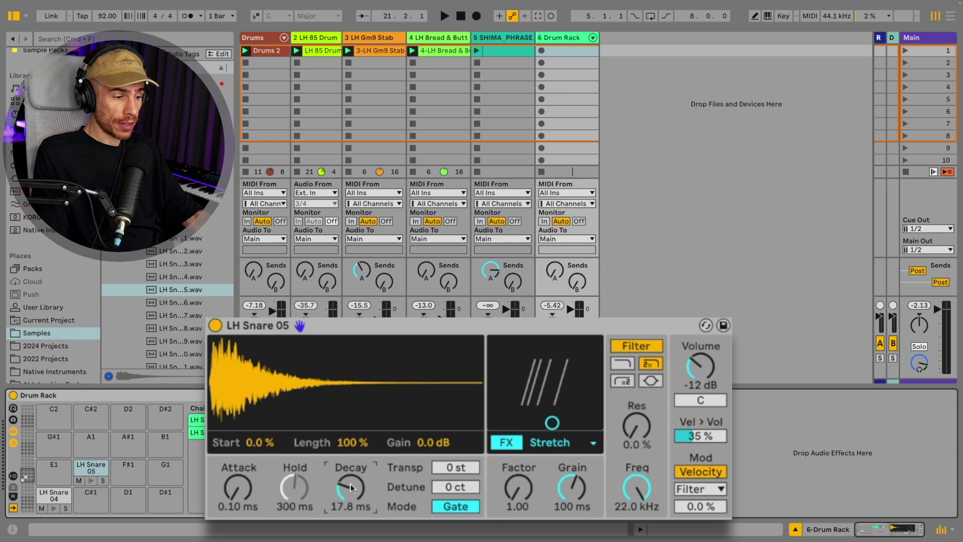
- Keep Stretch on LH Snare 05 with Factor 15.71 and Grain 247 ms, and sweep the filter frequency down
left_click(594, 447)
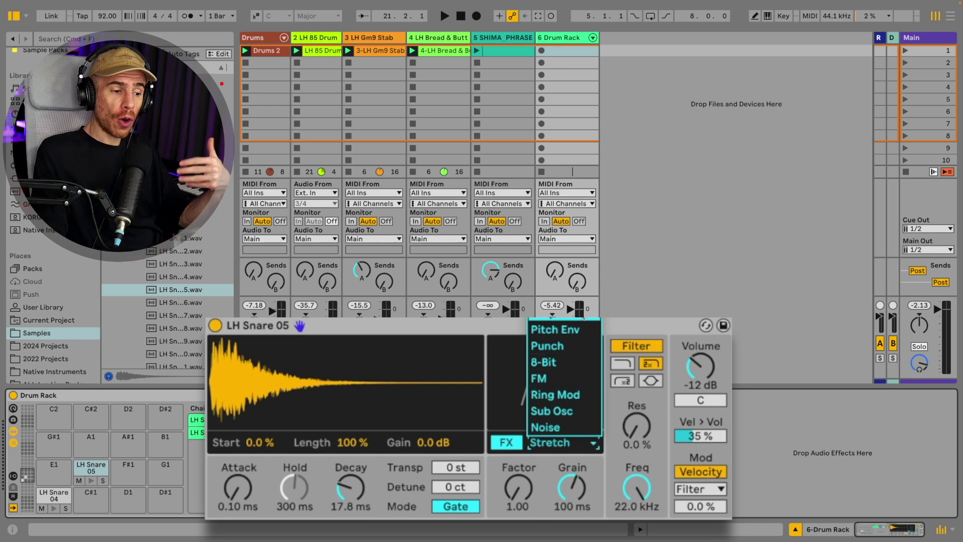
left_click(626, 326)
left_click_drag(552, 417, 587, 353)
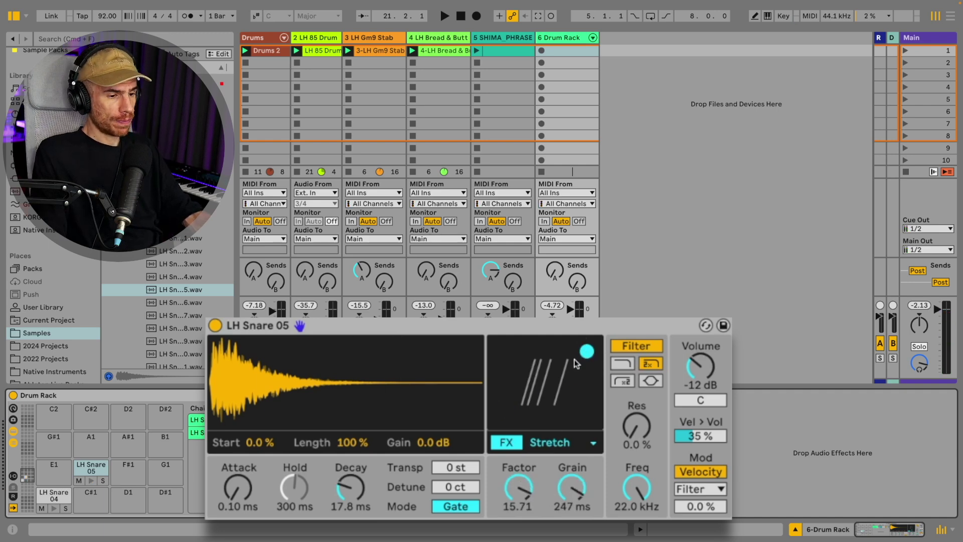
left_click_drag(637, 488, 638, 517)
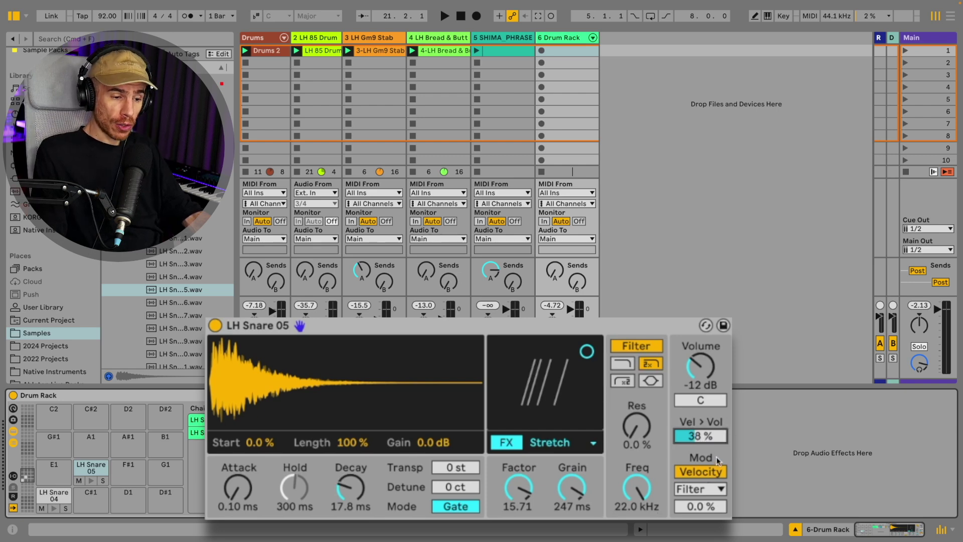
- Route LH Snare 05's velocity modulation to FX 2 at 100% instead of the filter
left_click(719, 489)
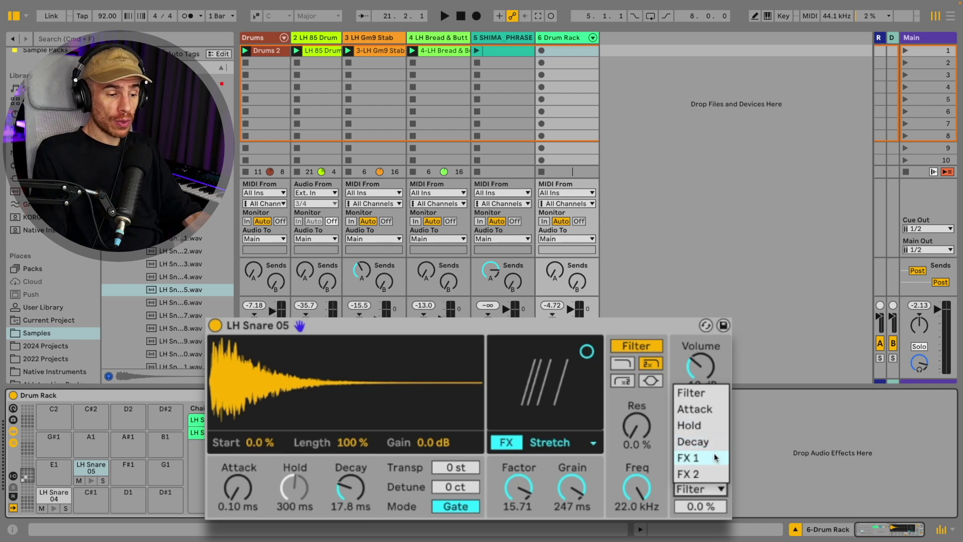
left_click(652, 458)
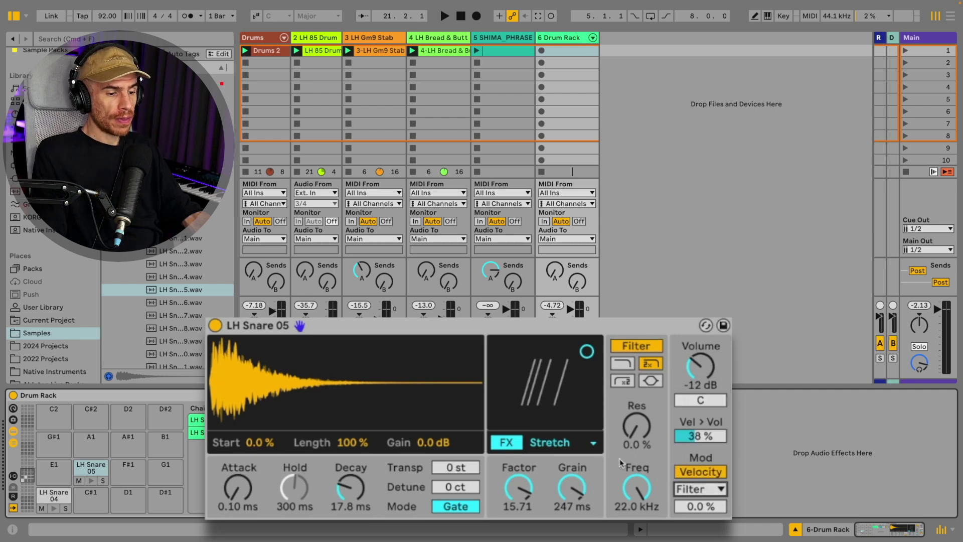
left_click(712, 495)
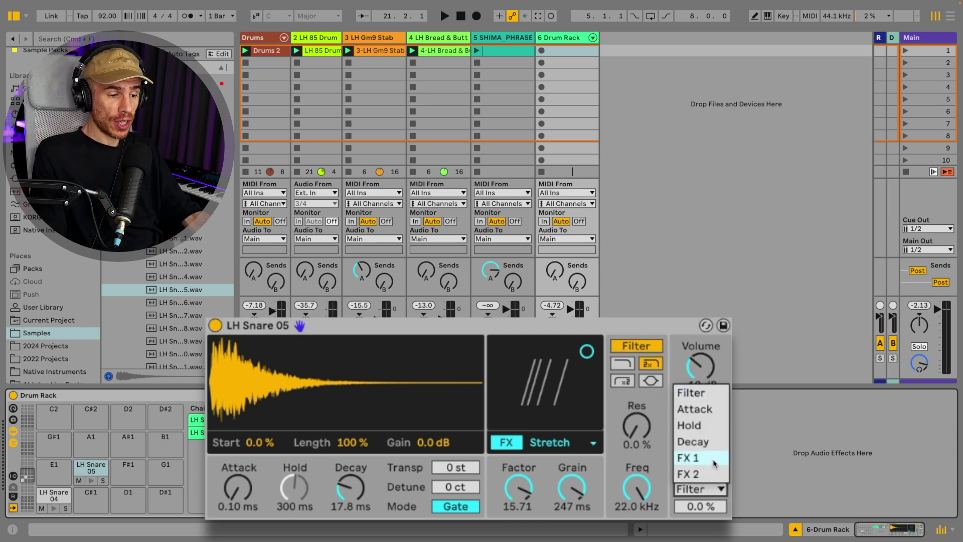
left_click(713, 473)
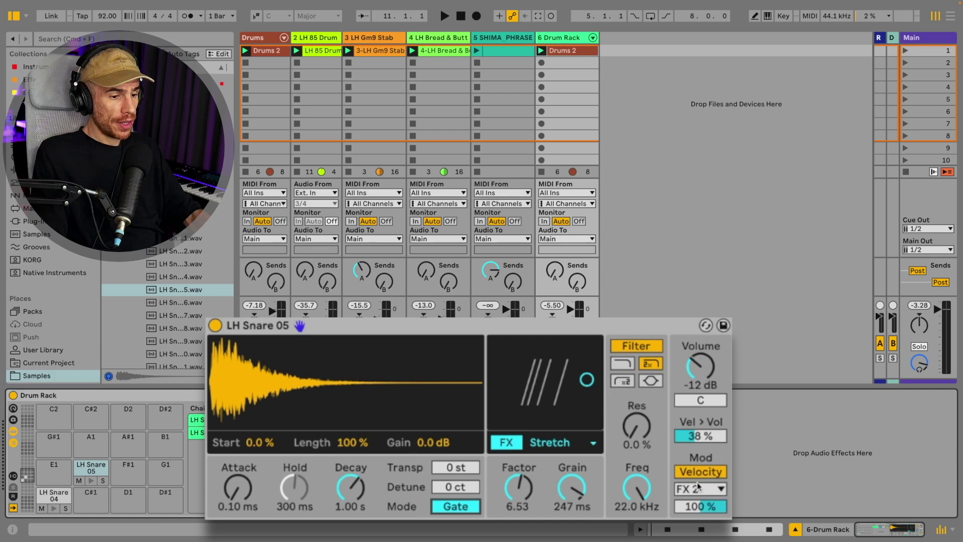
left_click(715, 493)
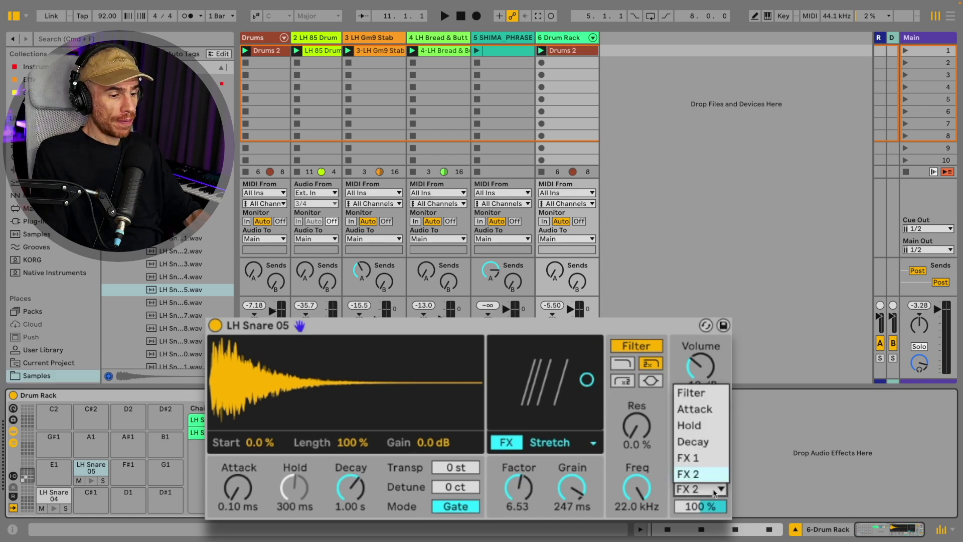
left_click(714, 494)
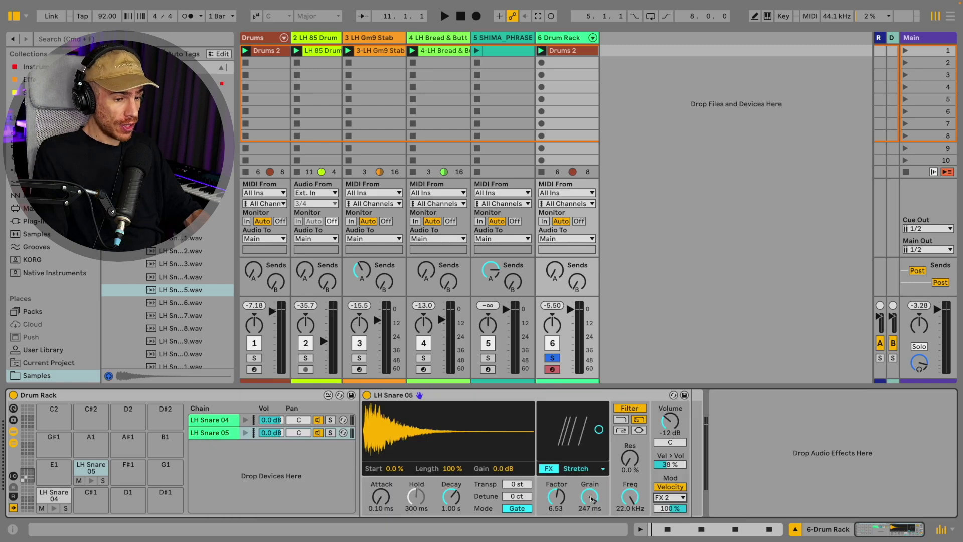
- Vary the snare velocities in the Drums 2 clip, lowering the third hit and setting the first to 81
double_click(559, 52)
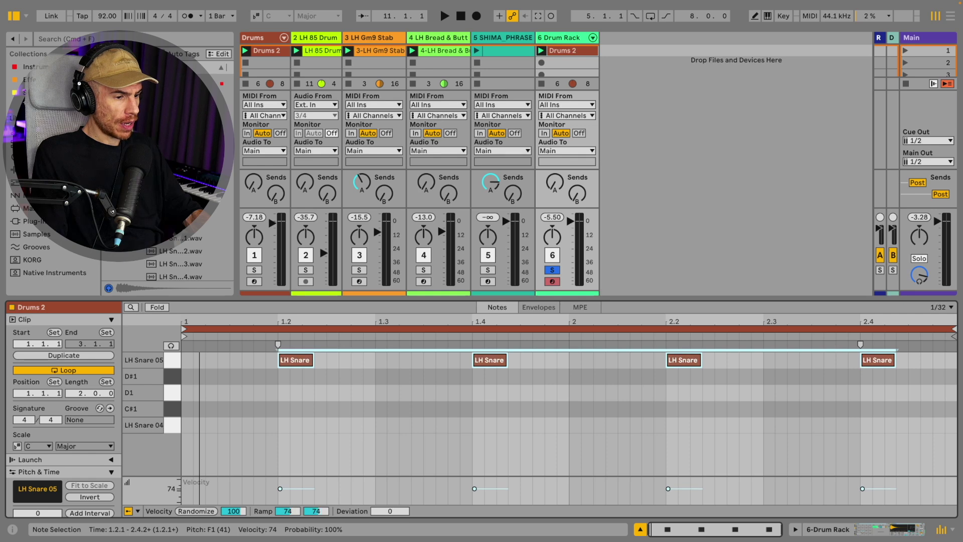
left_click(299, 430)
left_click_drag(280, 488, 280, 492)
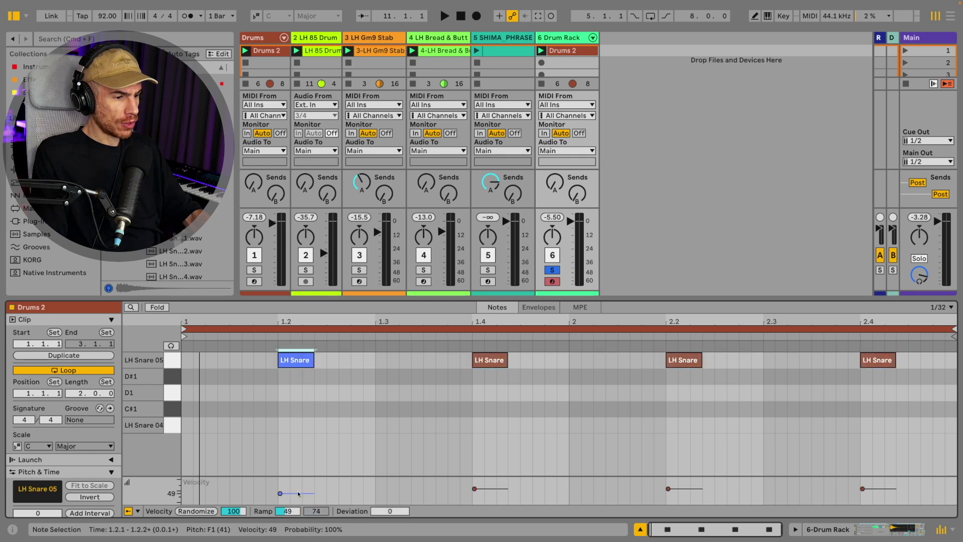
key("space")
left_click_drag(668, 489, 667, 497)
left_click_drag(280, 493, 280, 485)
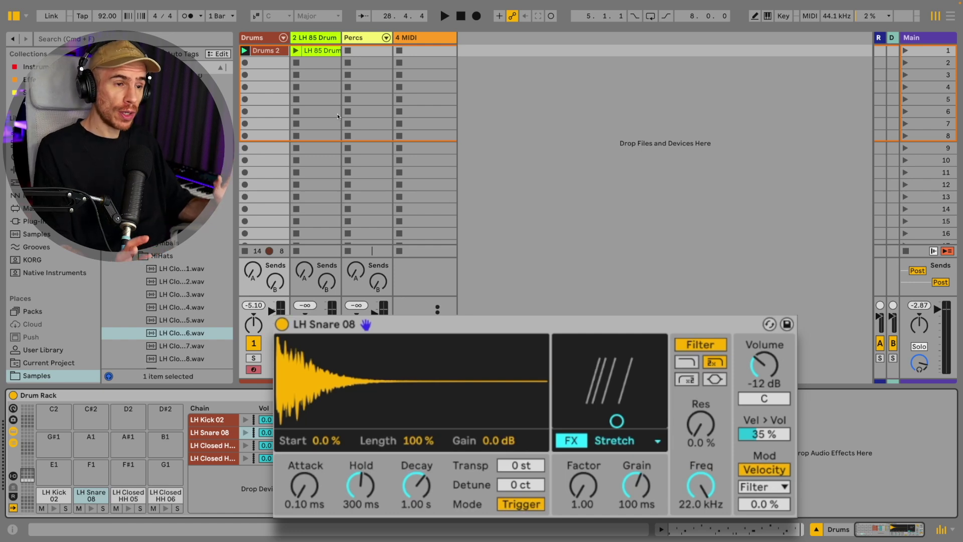
- Audition the Drums 2 clip and switch LH Kick 02's effect to Pitch Env
left_click(246, 51)
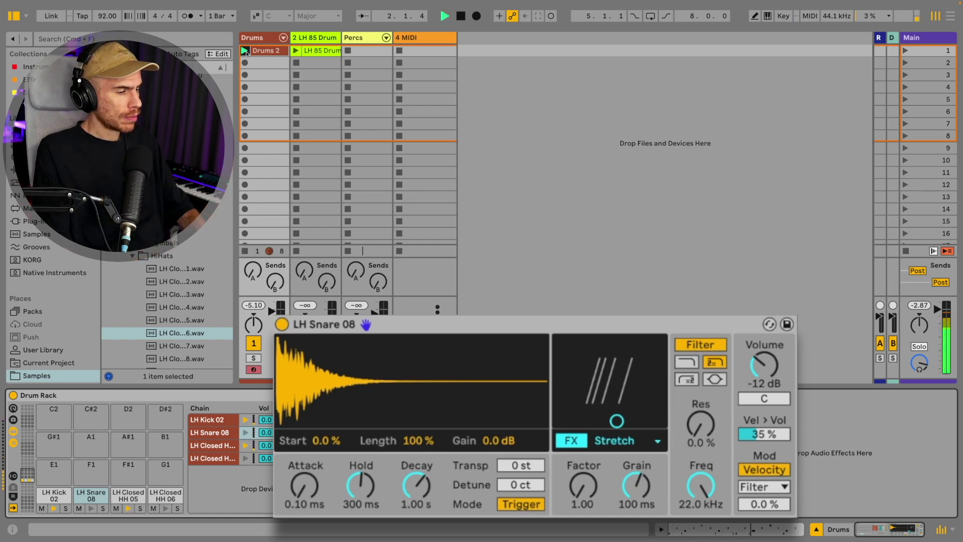
key("space")
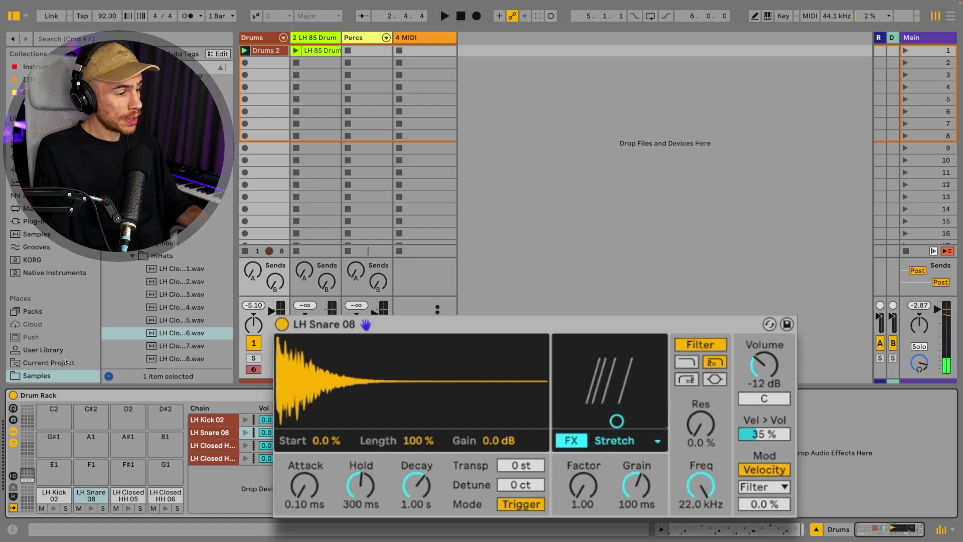
left_click(54, 495)
left_click(648, 442)
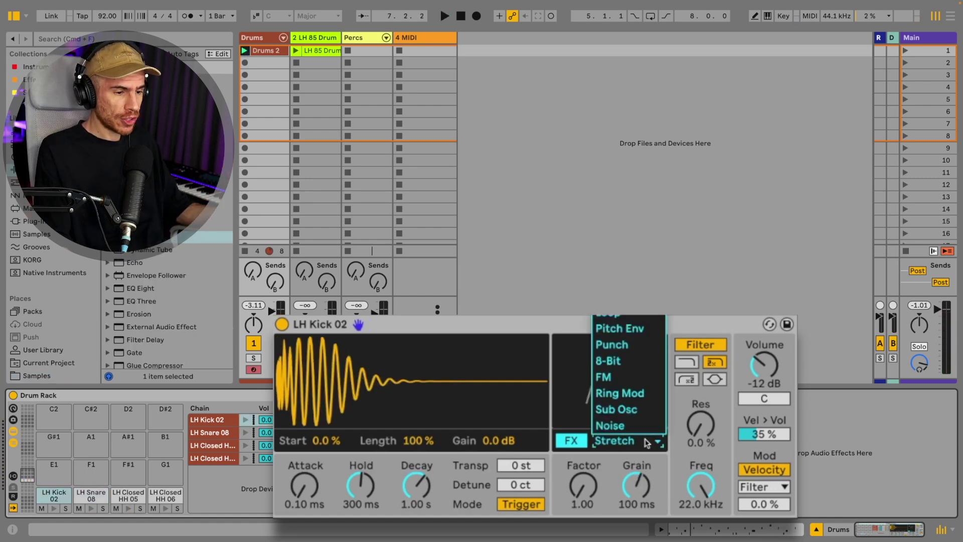
left_click(620, 328)
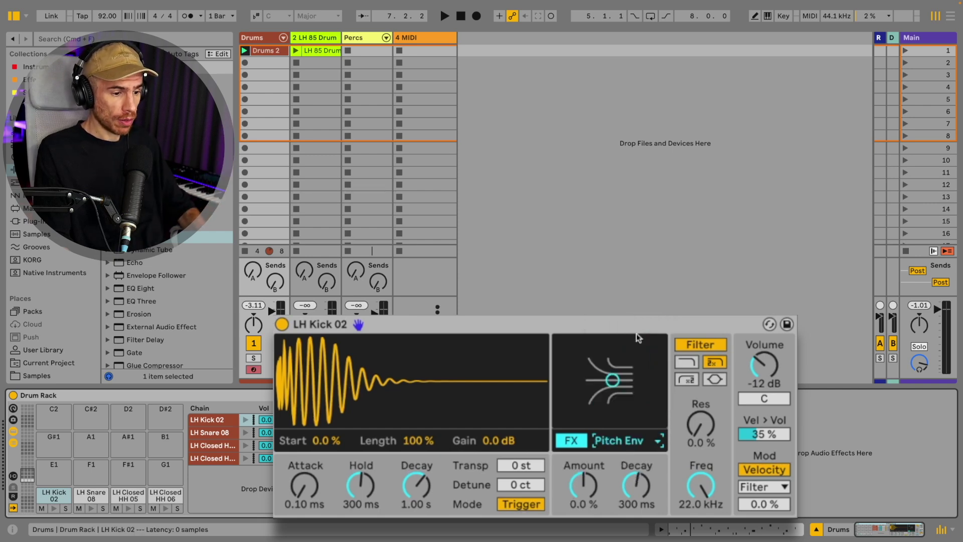
- Set the kick's Pitch Env Amount to 38% and Decay to 20.6 ms, comparing with the effect bypassed
key("space")
left_click_drag(587, 491, 583, 468)
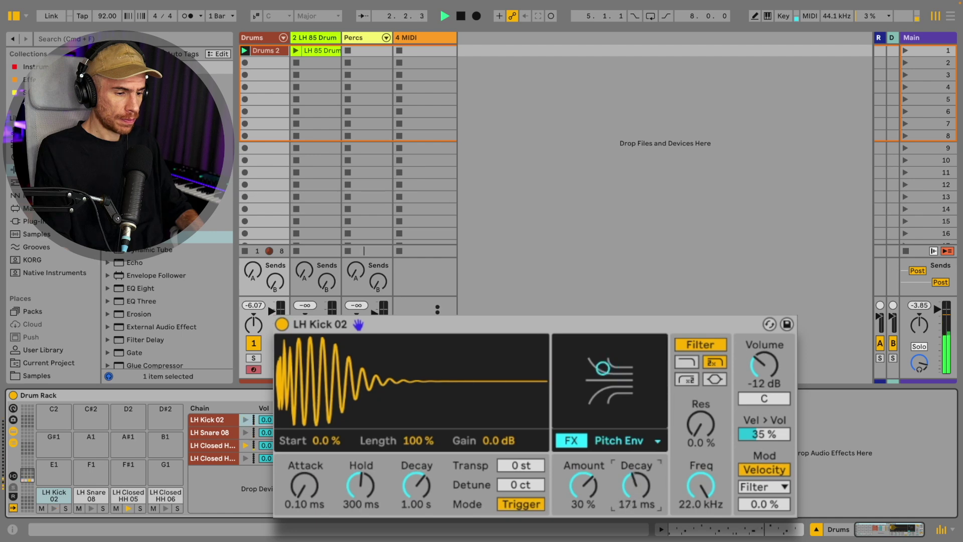
left_click_drag(636, 485, 636, 506)
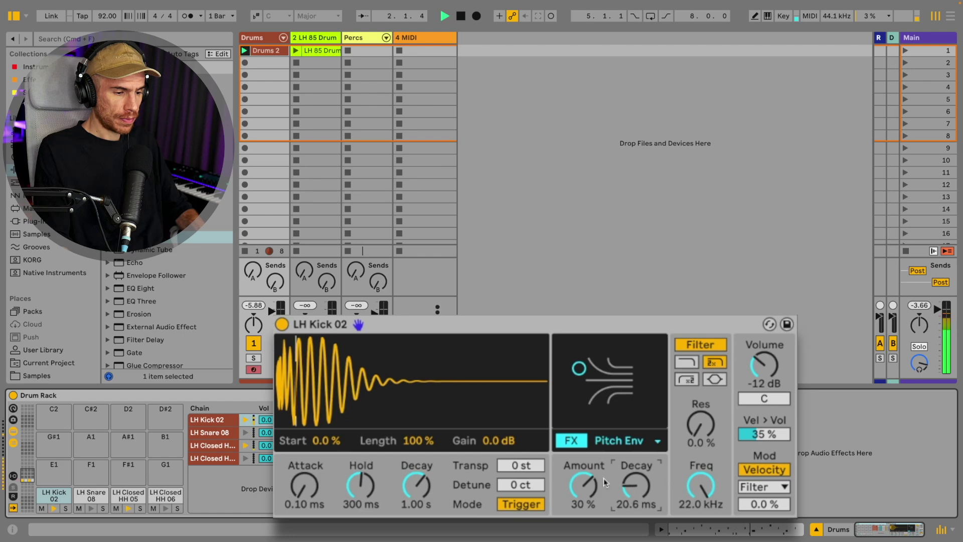
left_click(575, 443)
left_click(575, 443)
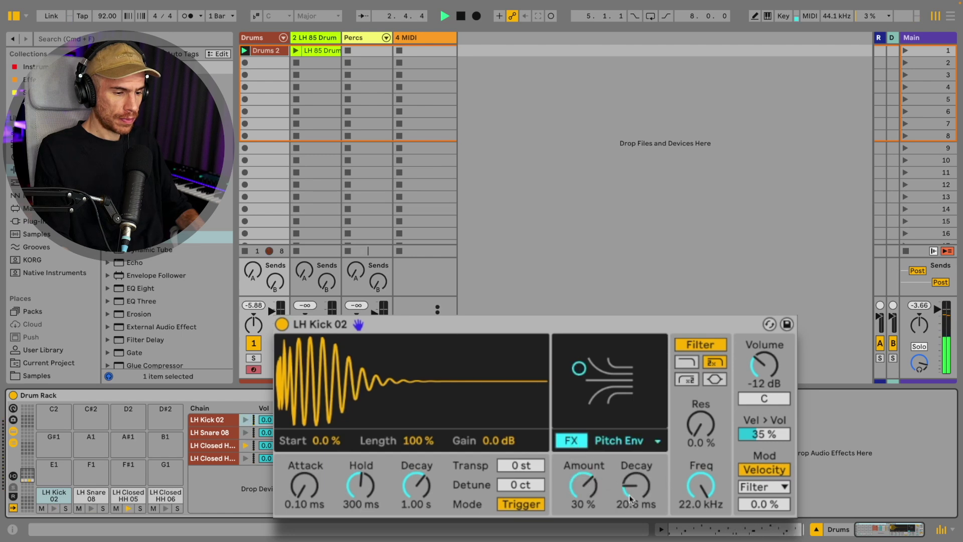
left_click_drag(583, 486, 583, 484)
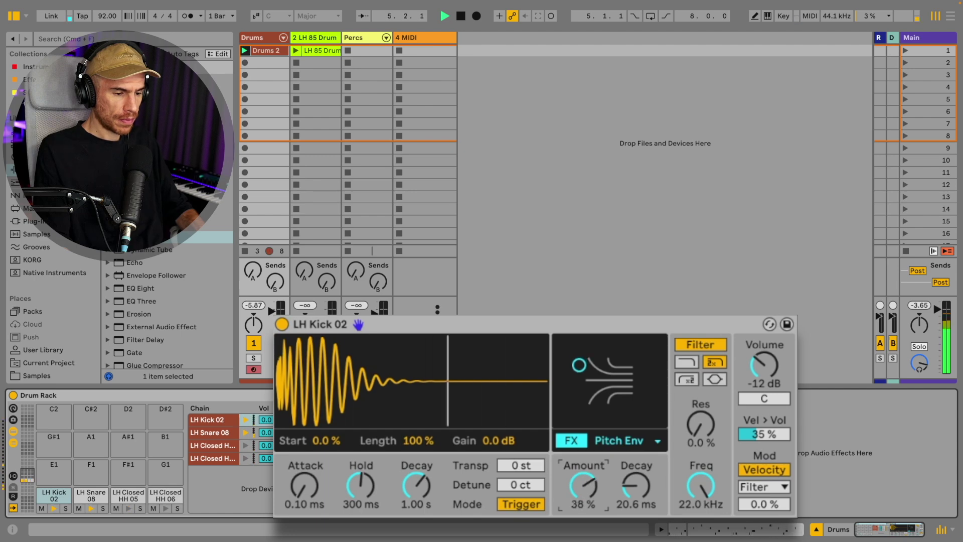
- Trim LH Kick 02's Pitch Env to 41% amount and 18.8 ms decay, comparing with it bypassed
key("space")
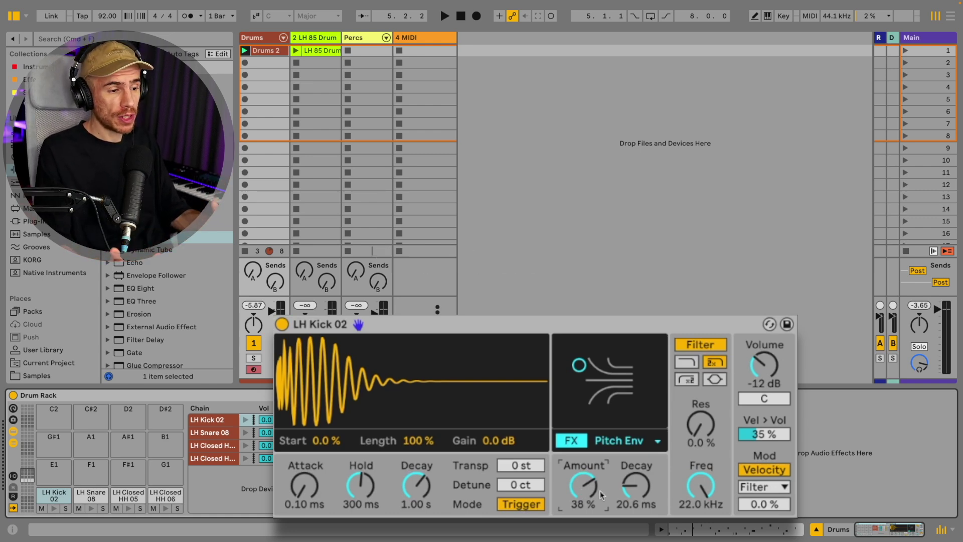
key("space")
left_click_drag(602, 495, 602, 494)
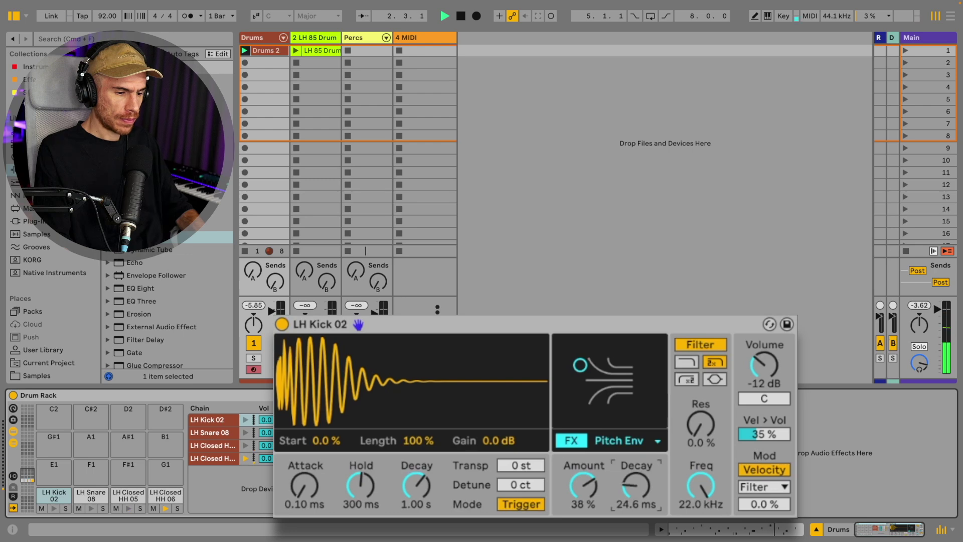
left_click_drag(637, 485, 638, 490)
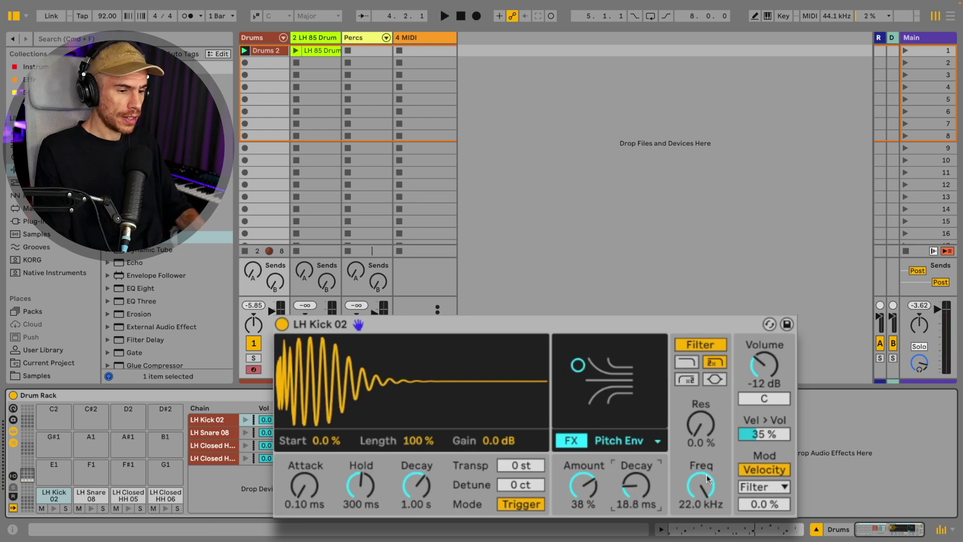
left_click(571, 441)
key("space")
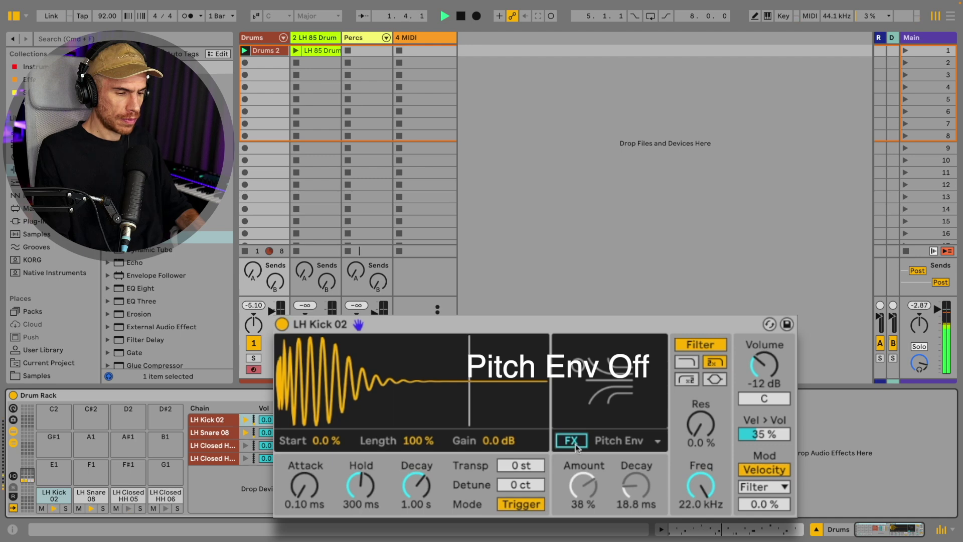
left_click(575, 445)
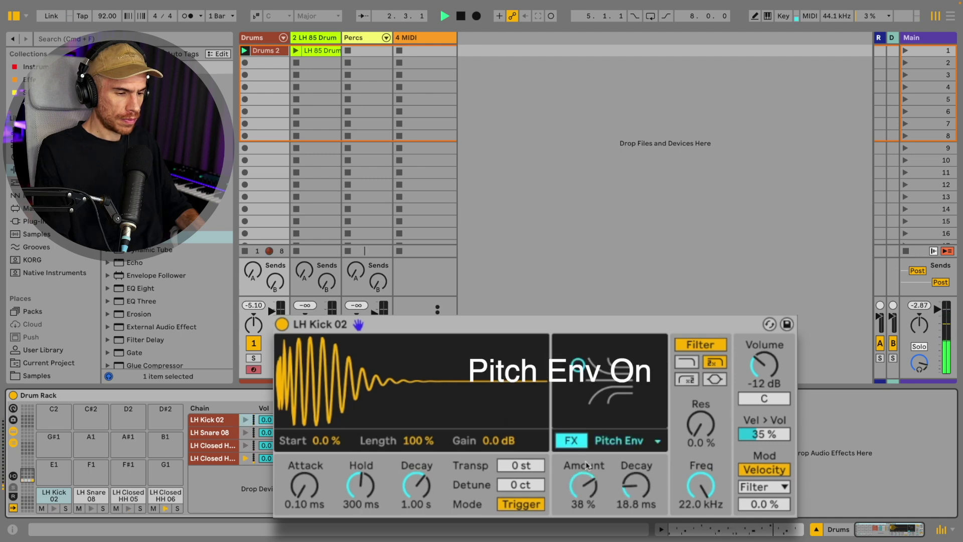
left_click_drag(588, 467, 588, 465)
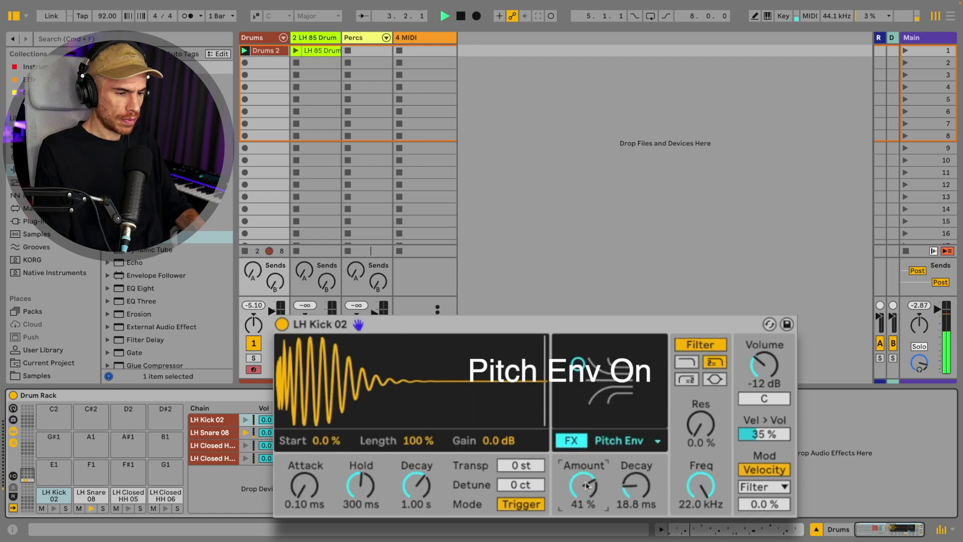
key("space")
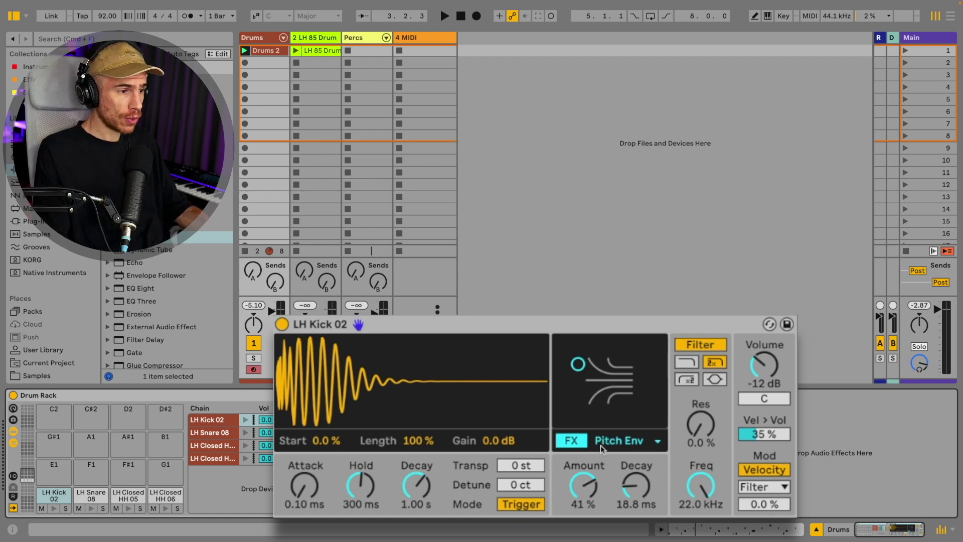
- Check a kick note's velocity and raise the kick's Velocity-to-Filter modulation amount
left_click(264, 52)
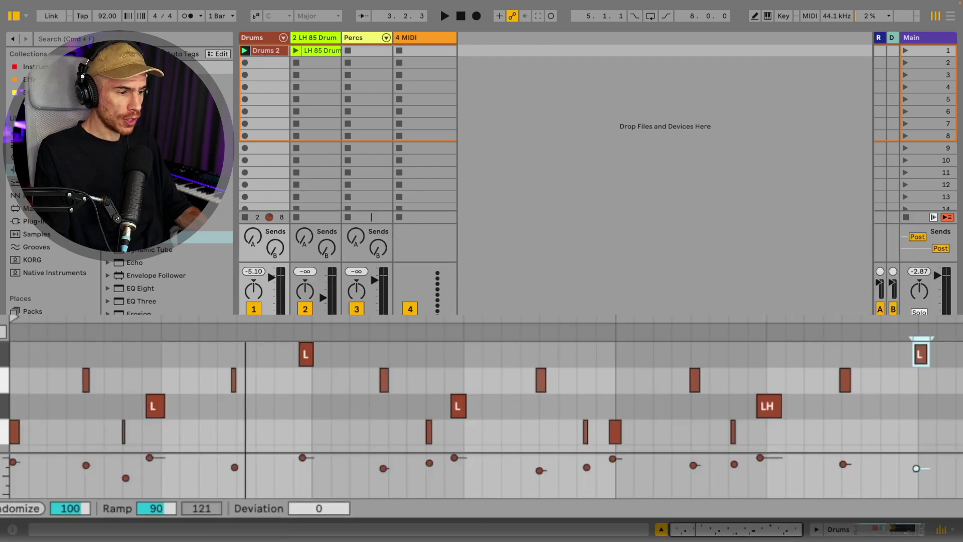
left_click(585, 430)
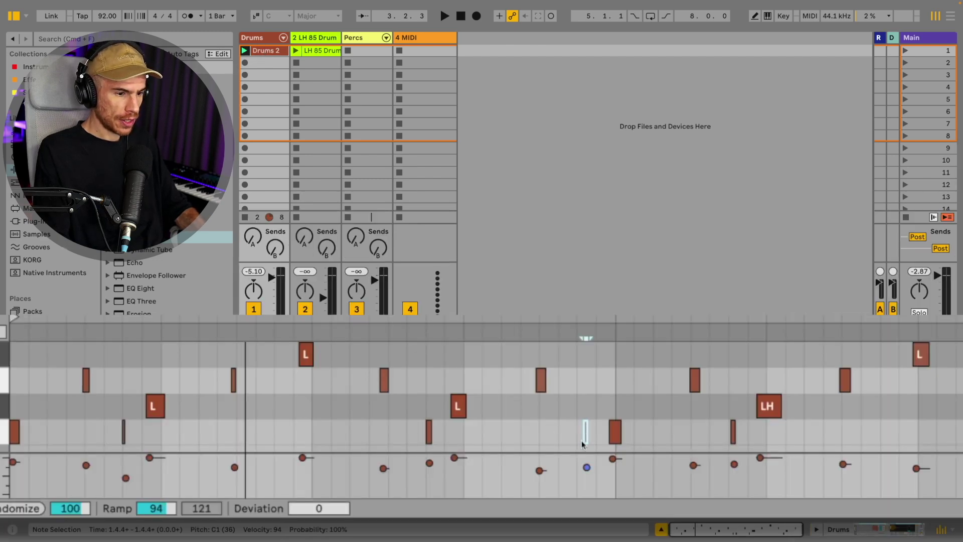
key("shift+Tab")
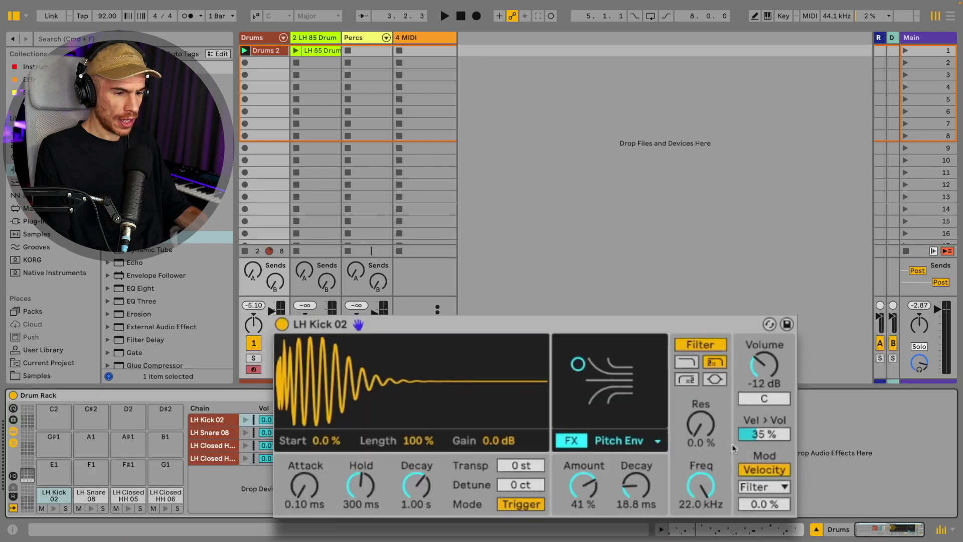
left_click_drag(767, 514, 767, 504)
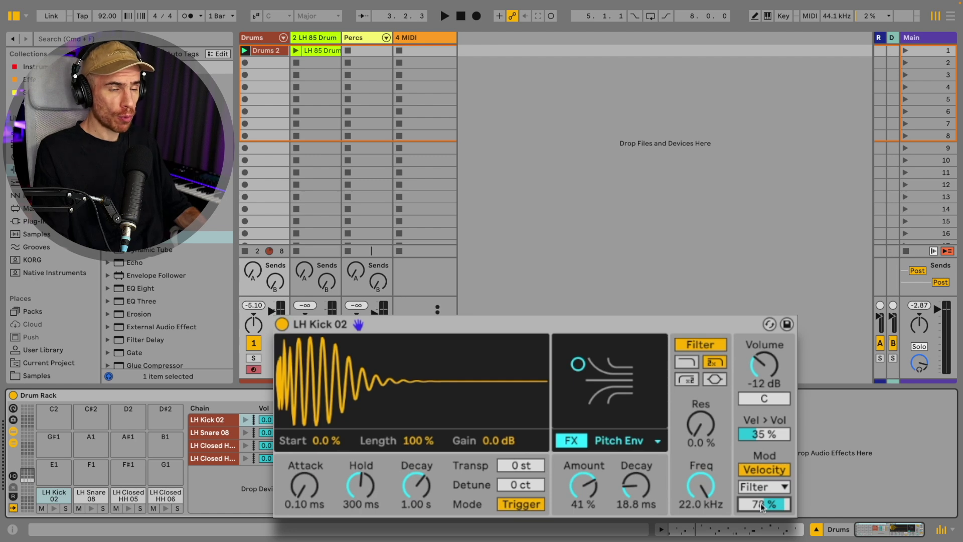
- Lower two LH Kick 02 hits' velocities to 82 and 75 in the Drums 2 clip and play back
key("shift+Tab")
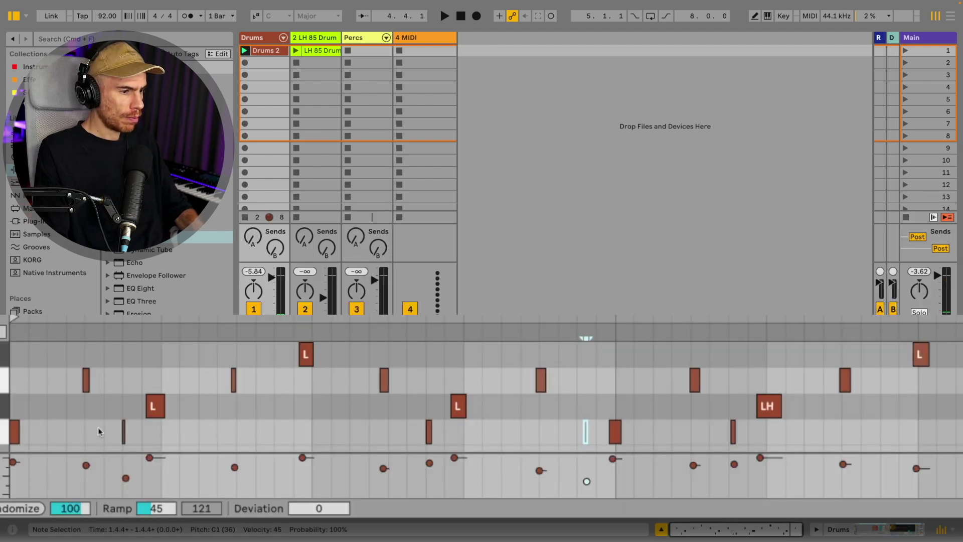
left_click(124, 431)
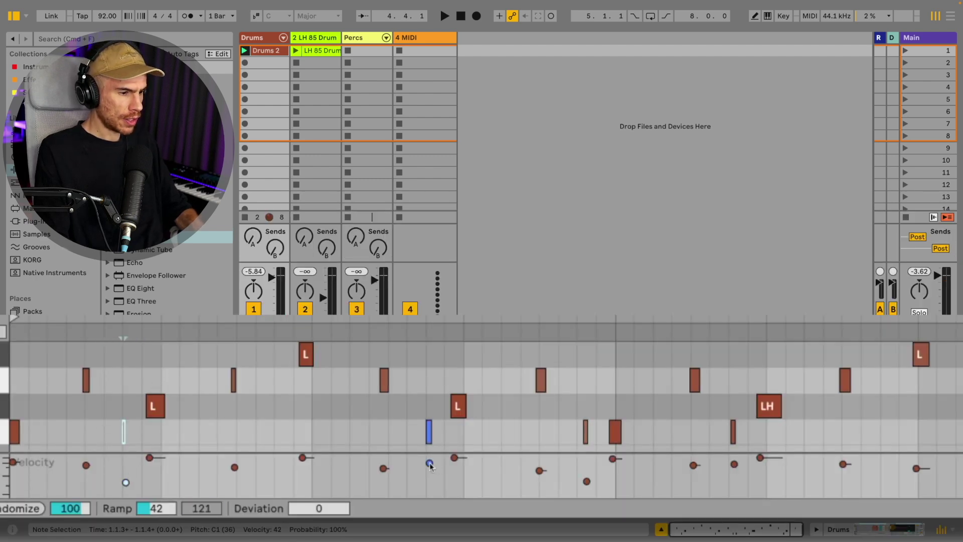
left_click_drag(430, 464, 430, 470)
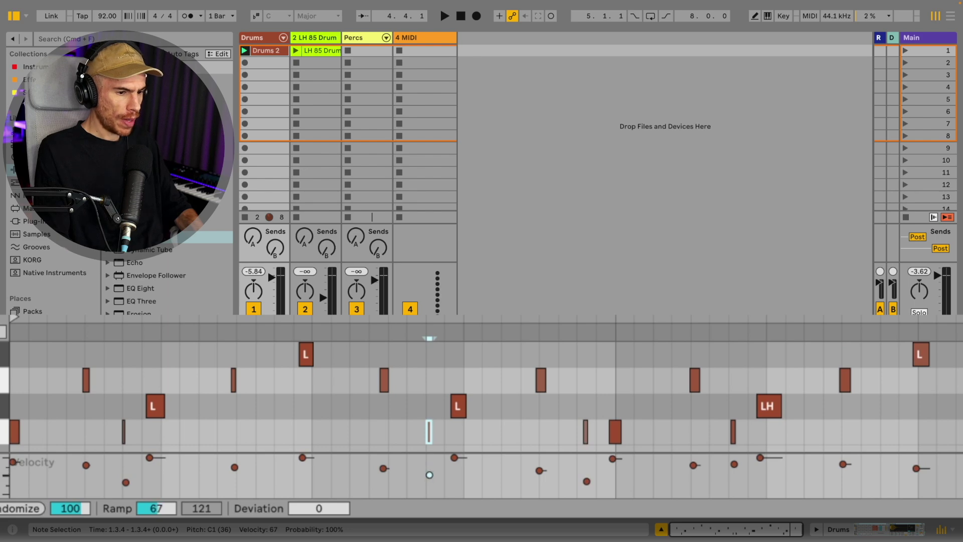
left_click_drag(734, 464, 734, 473)
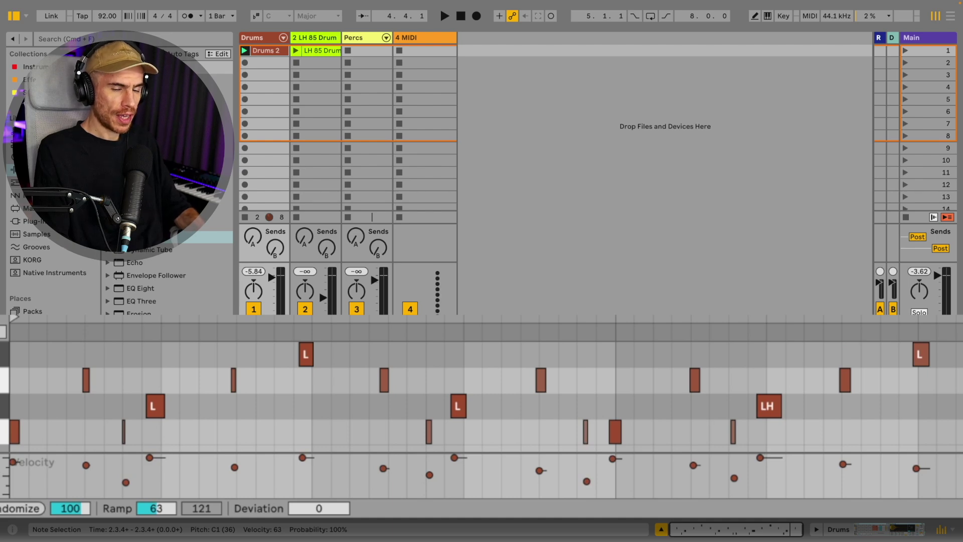
key("space")
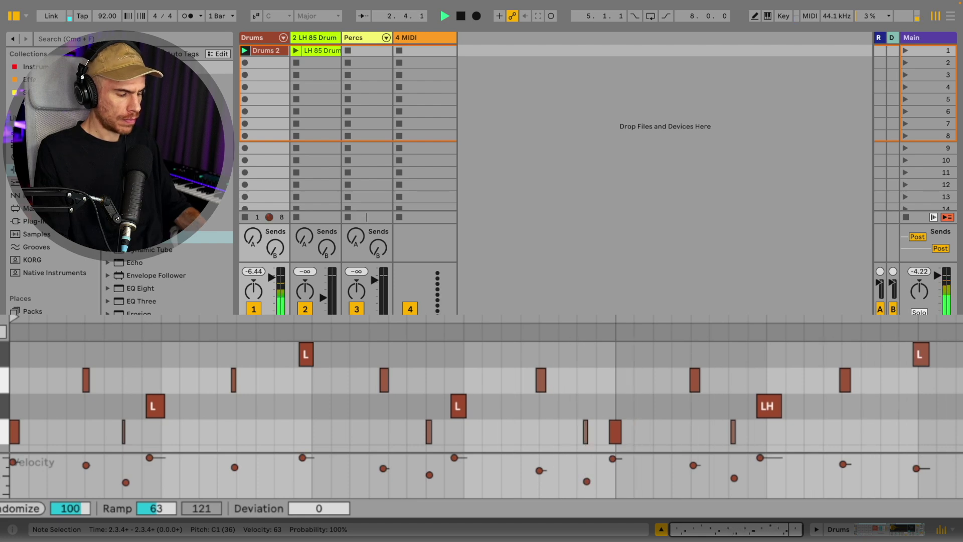
key("space")
key("shift+Tab")
- Try a Pitch Env effect on LH Snare 08, adjusting its amount while playing
left_click(92, 496)
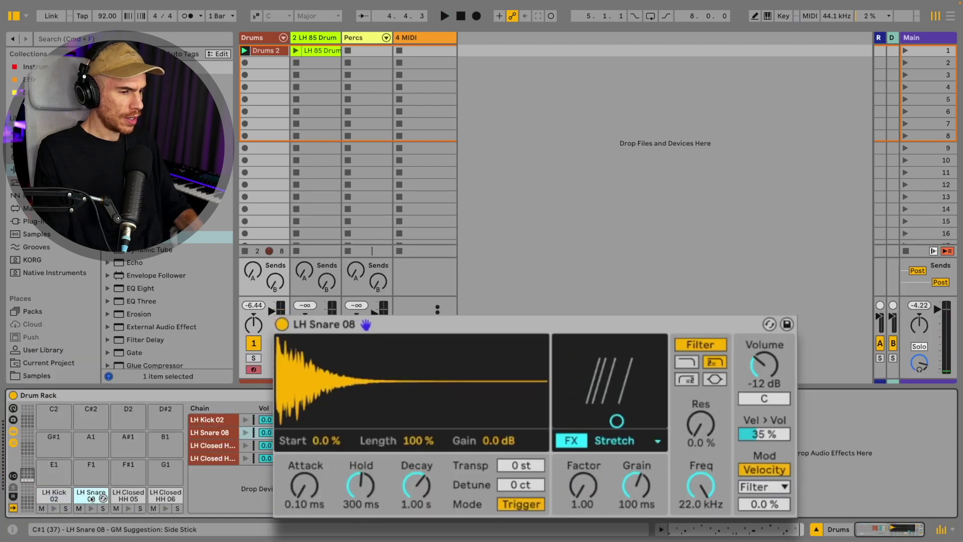
left_click(622, 445)
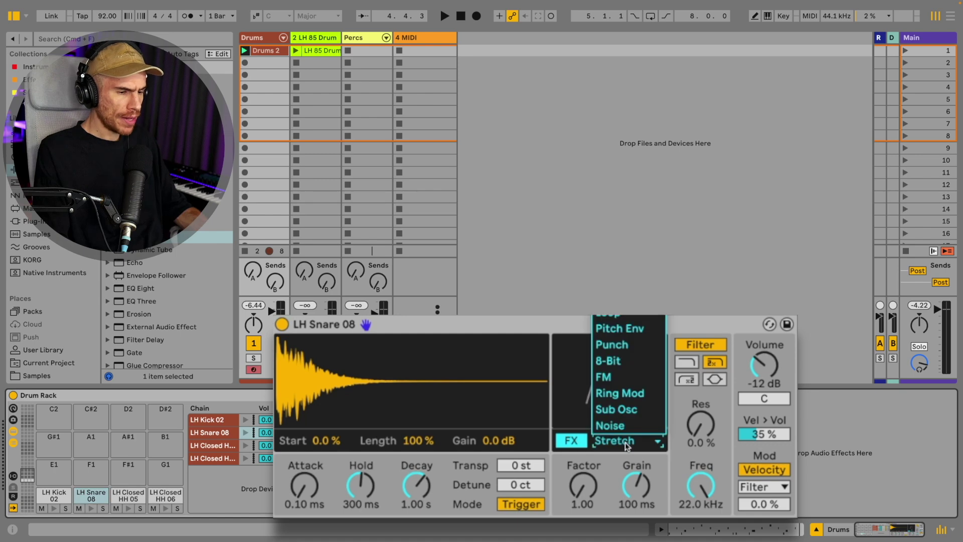
left_click(620, 328)
key("space")
mouse_move(587, 497)
left_mouse_down()
mouse_move(587, 474)
mouse_move(636, 507)
mouse_move(583, 475)
mouse_move(586, 488)
left_mouse_up()
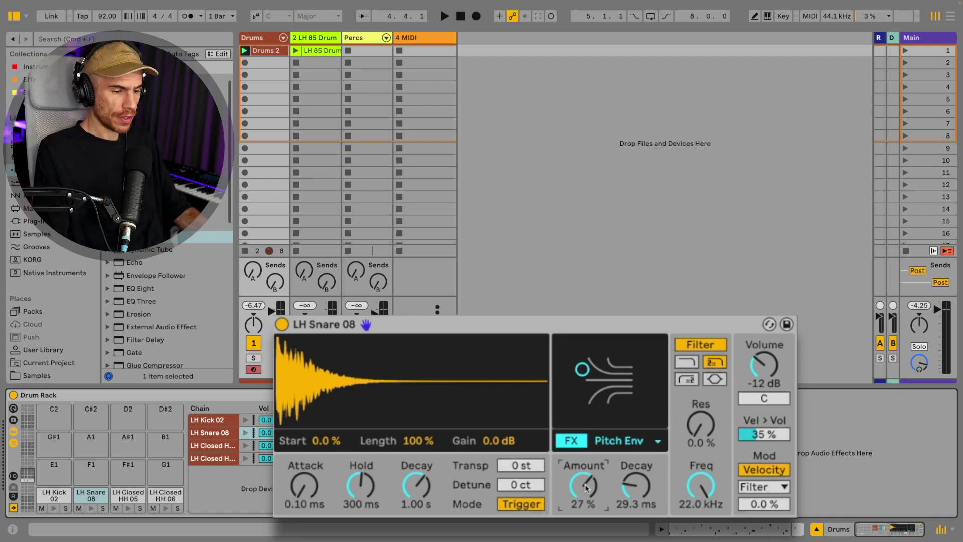
- Switch the snare's effect to Punch and settle the punch amount at 72%
left_click(643, 443)
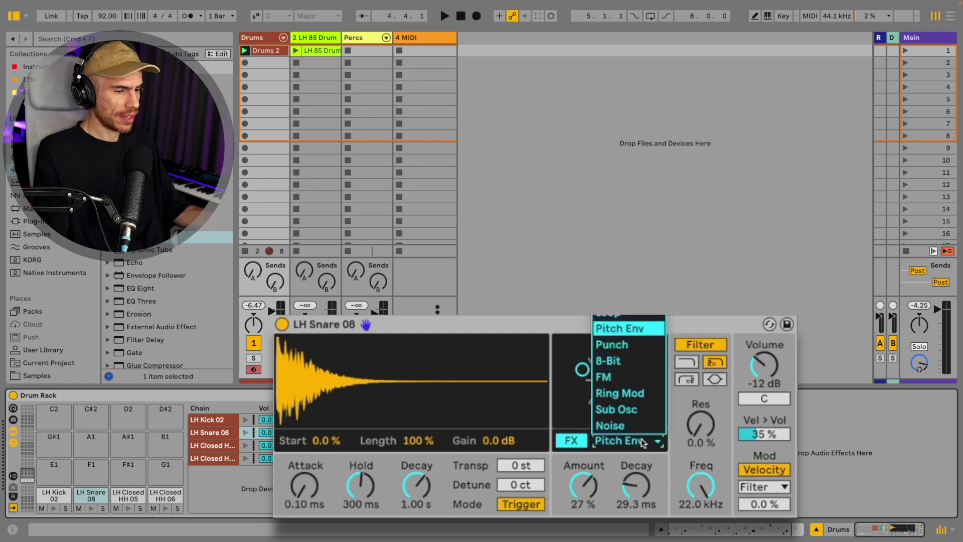
left_click(612, 344)
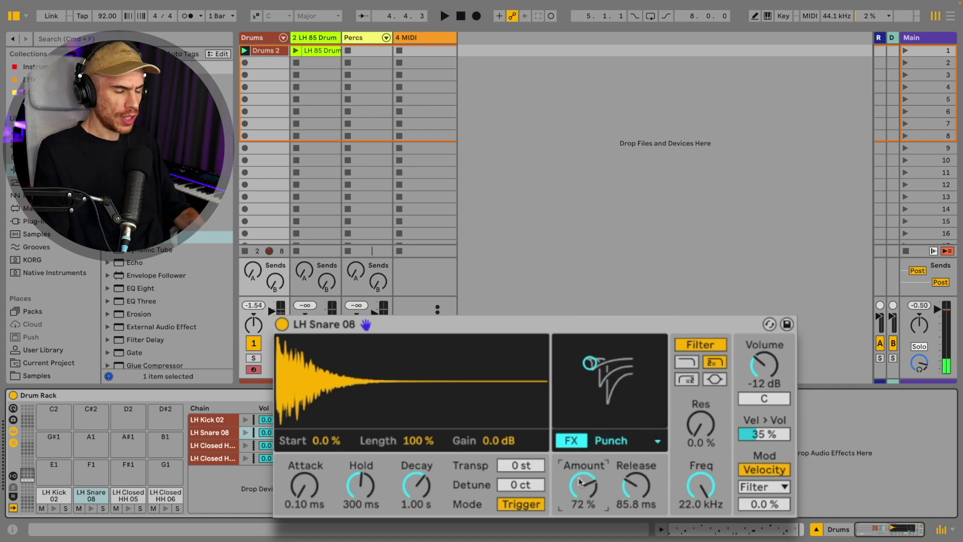
left_click(620, 443)
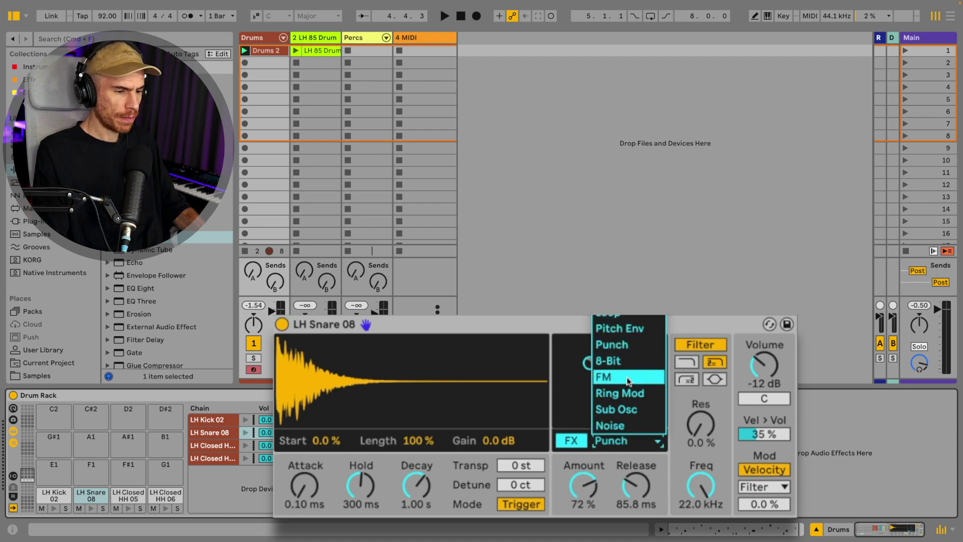
key("space")
mouse_move(587, 363)
left_mouse_down()
mouse_move(585, 344)
mouse_move(600, 338)
mouse_move(628, 358)
mouse_move(590, 358)
left_mouse_up()
left_click_drag(579, 482, 560, 494)
- Change the snare's effect to FM at 5.2% amount and audition it
key("shift+Tab")
key("Down")
key("space")
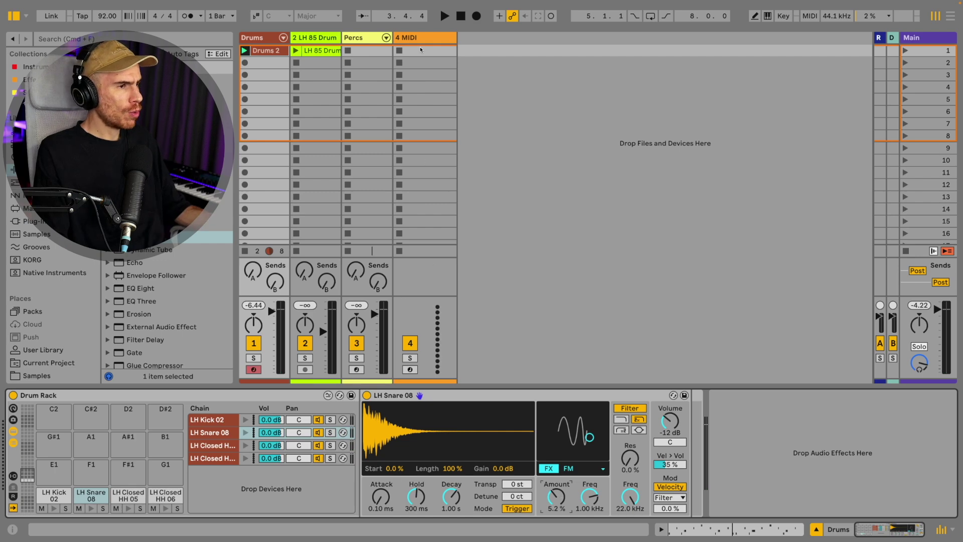
- Resample the drum pattern into a new armed audio track set to Resampling input
left_click(326, 38)
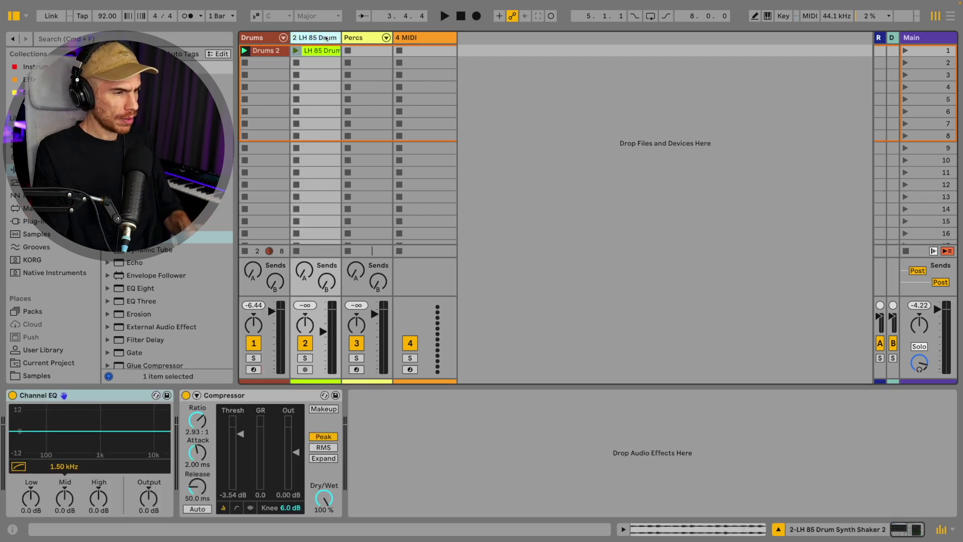
key("super+t")
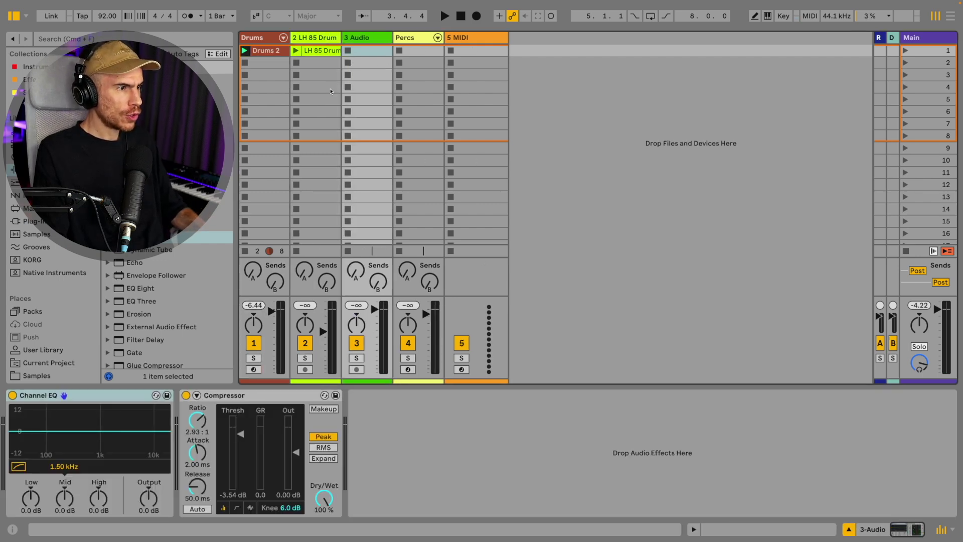
key("super+alt+i")
left_click(373, 192)
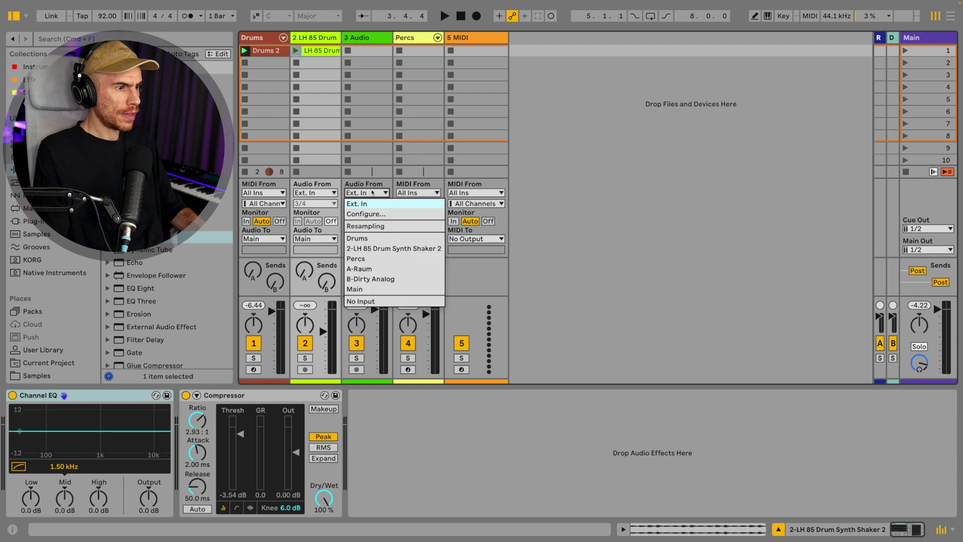
left_click(365, 226)
left_click(357, 370)
left_click(246, 62)
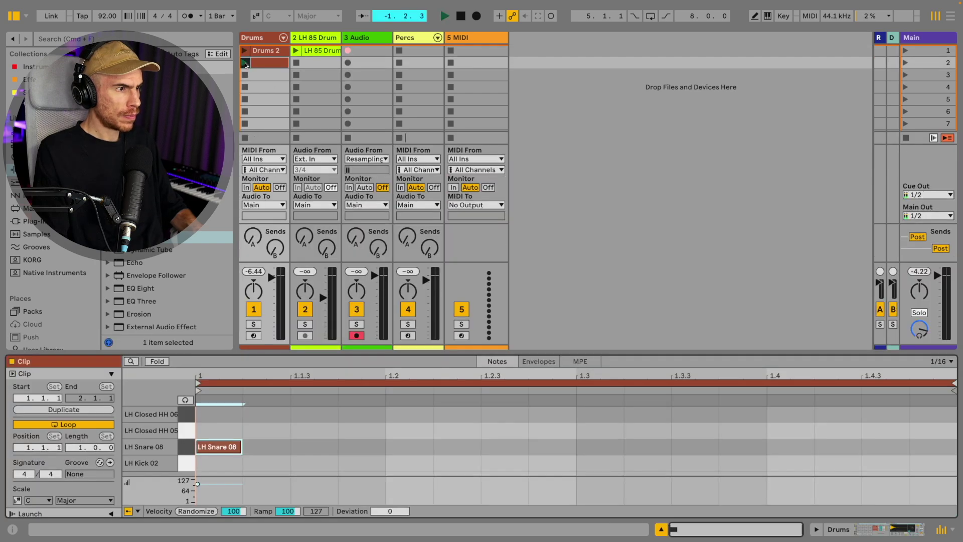
key("space")
- Load 3-Audio 0001 onto pad C#1 and give it a Pitch Env at 30% amount
key("shift+Tab")
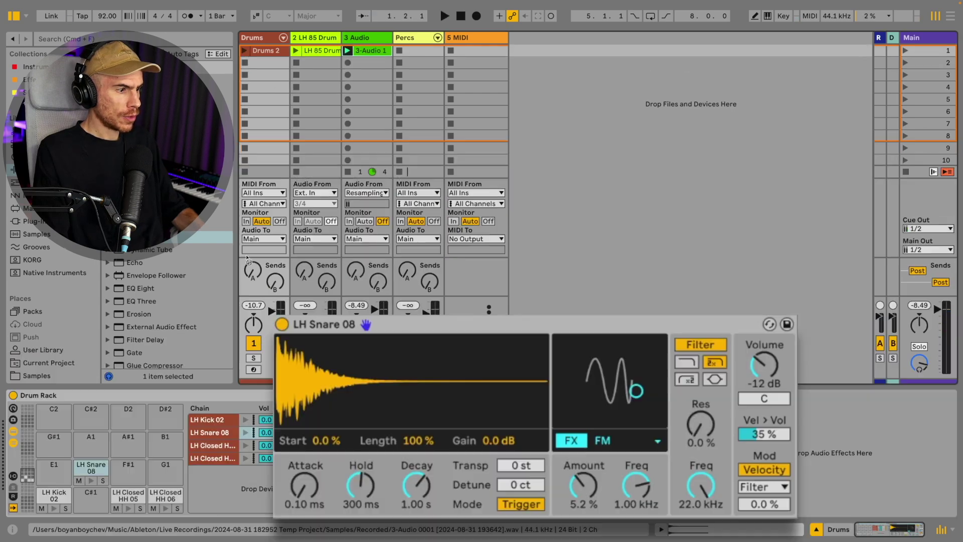
left_click_drag(91, 510, 90, 508)
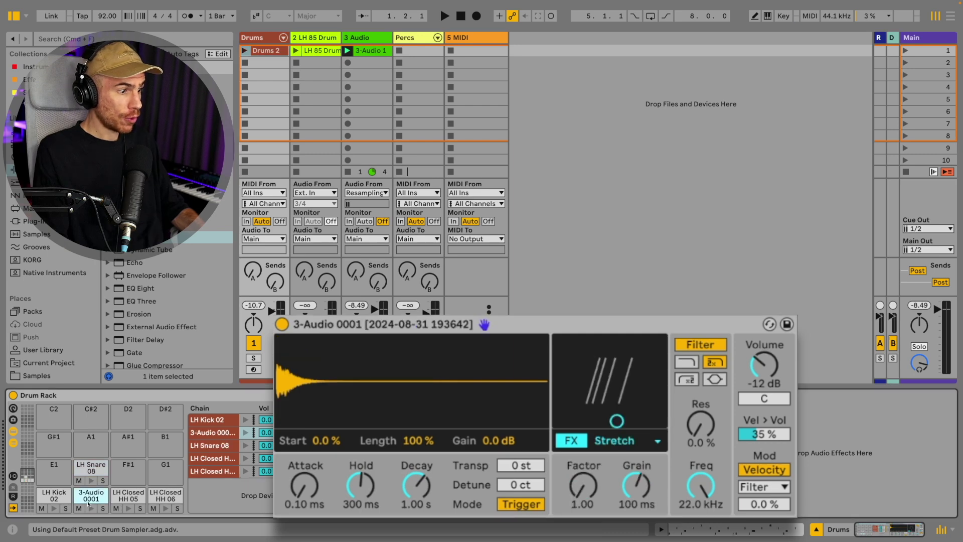
left_click(599, 446)
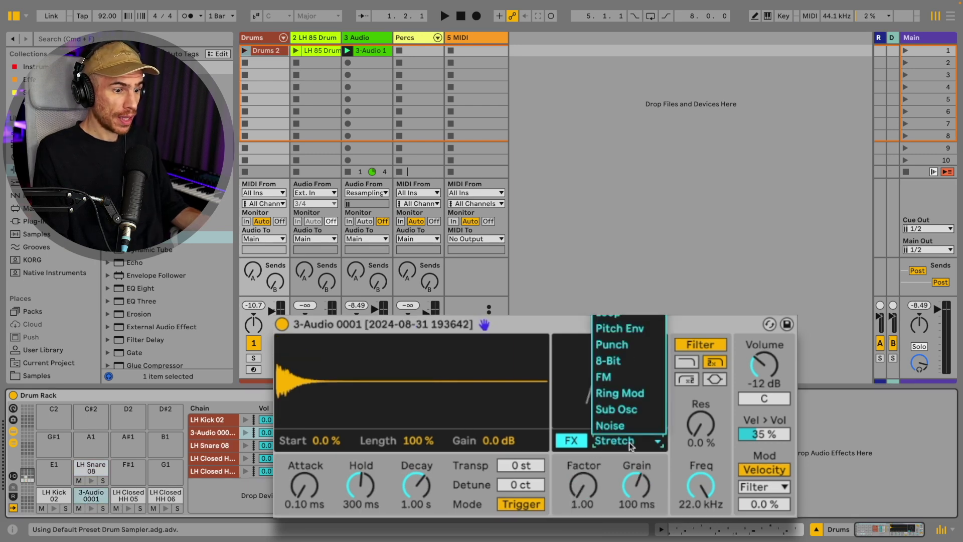
left_click(623, 329)
key("space")
mouse_move(587, 474)
left_mouse_down()
mouse_move(581, 486)
mouse_move(636, 483)
mouse_move(635, 495)
mouse_move(583, 476)
mouse_move(635, 488)
mouse_move(579, 490)
left_mouse_up()
- Give LH Closed HH 05 a Loop effect with a 171 ms loop, then launch LH 85 Drum
left_click(625, 440)
left_click(631, 317)
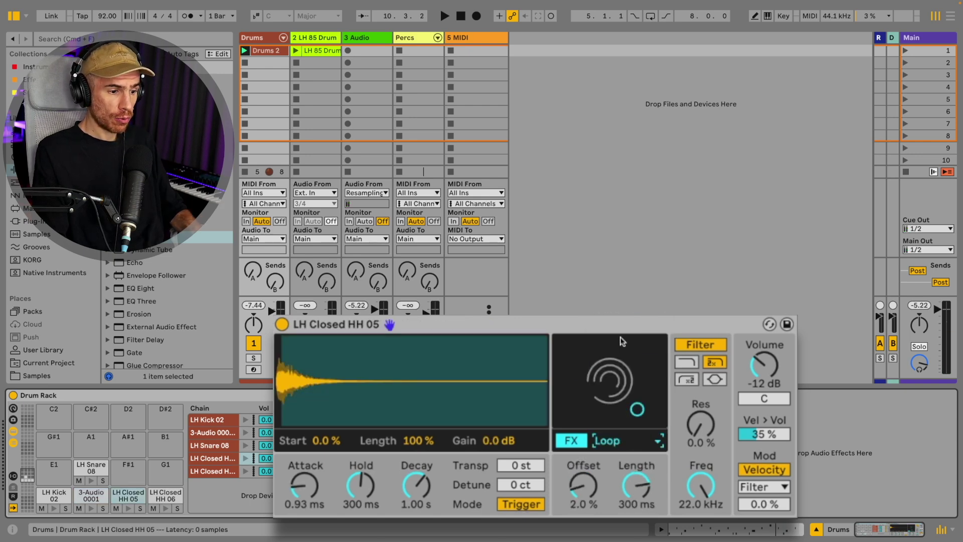
key("space")
left_click_drag(609, 421, 626, 398)
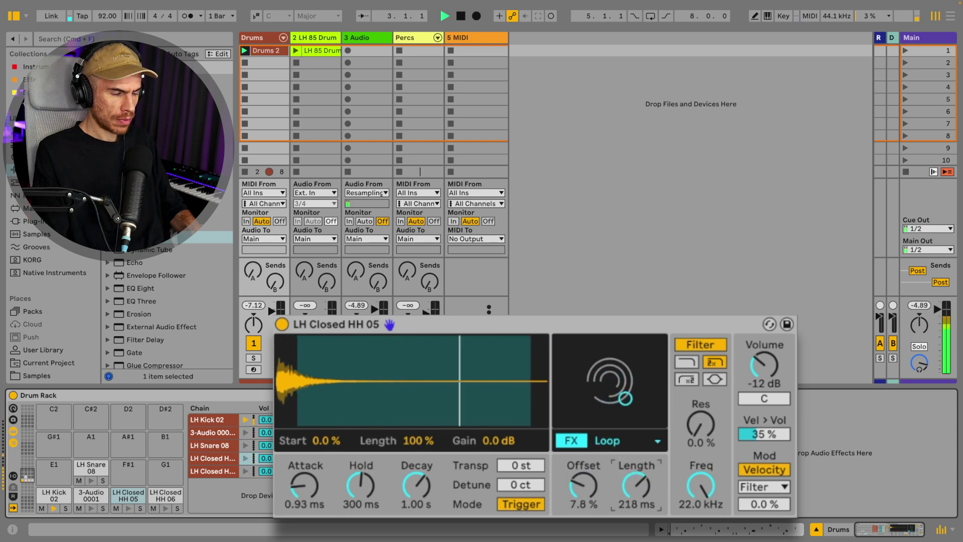
left_click_drag(636, 486, 638, 491)
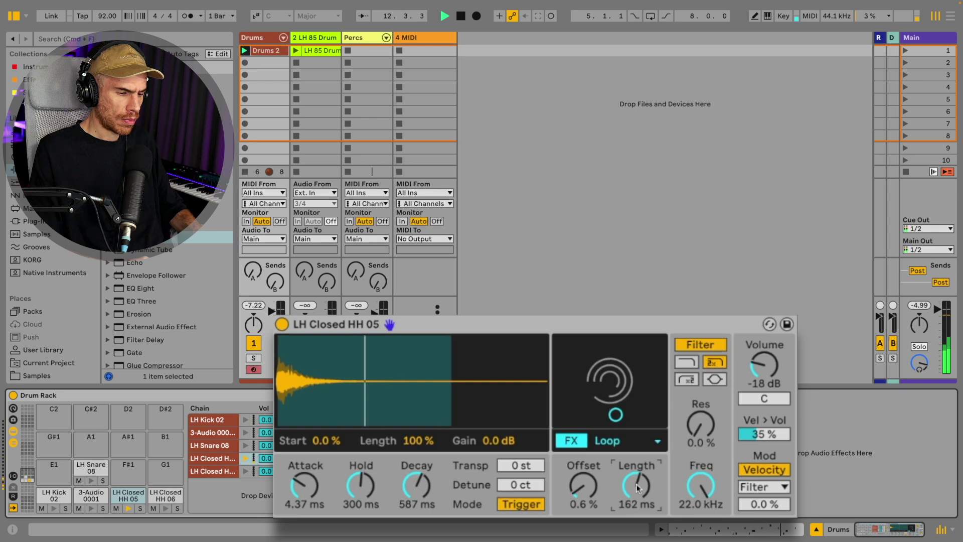
left_click_drag(636, 487, 582, 490)
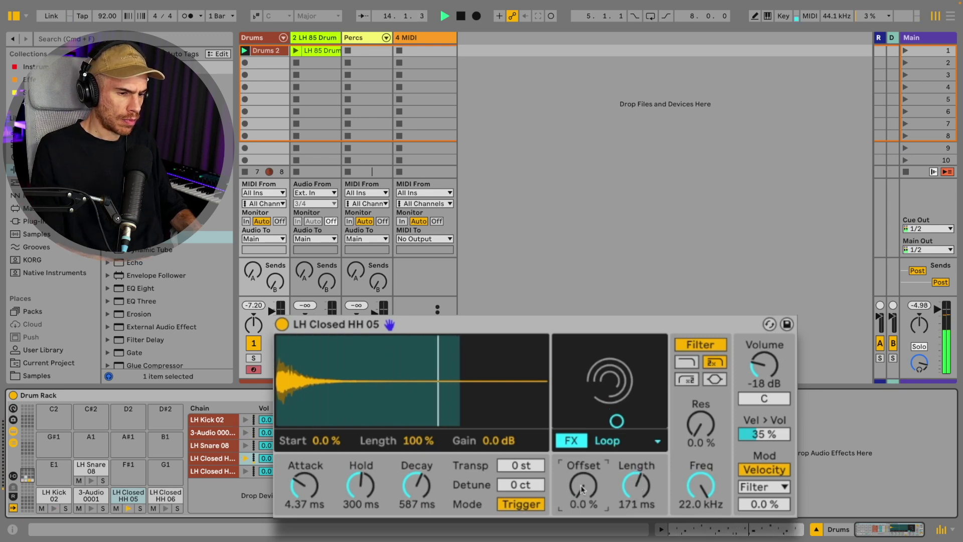
left_click(636, 485)
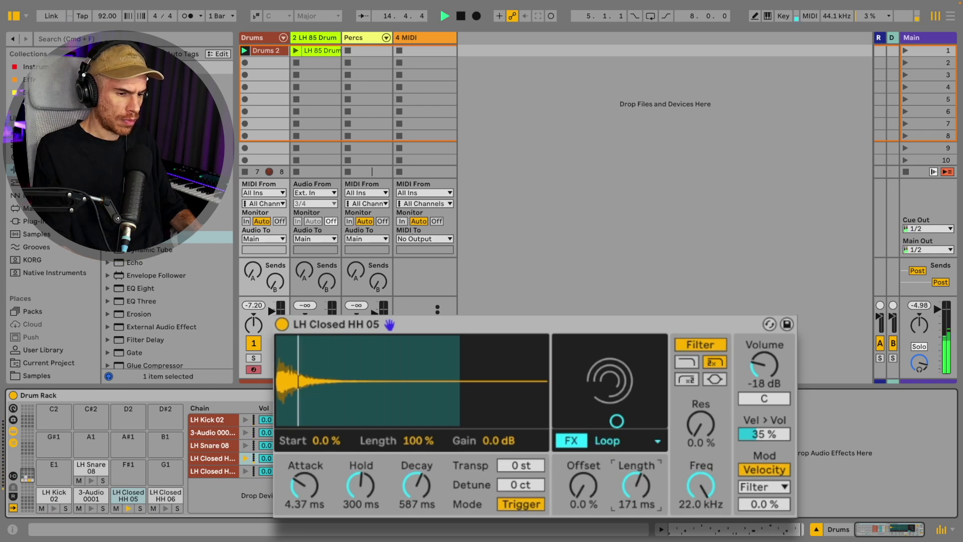
left_click(296, 50)
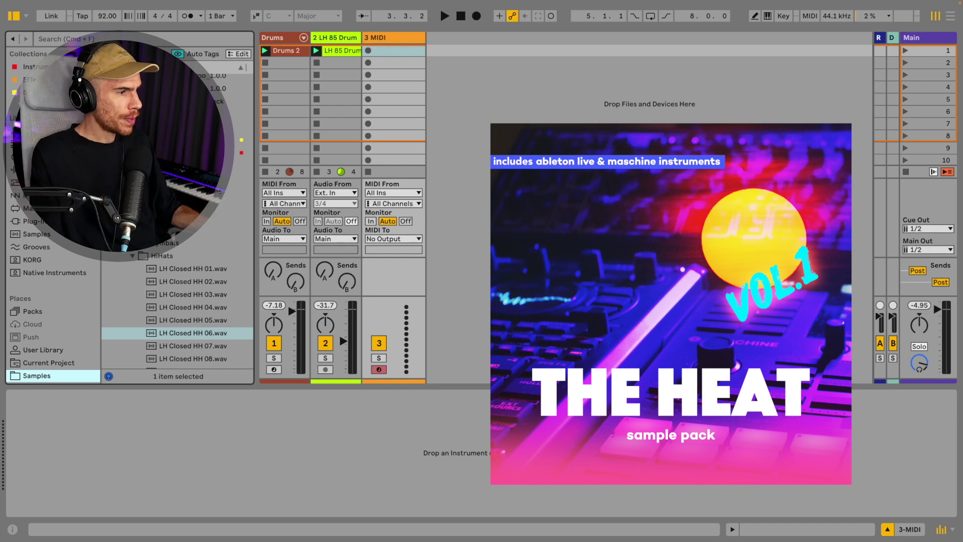
- Collapse the sample folders and open Chords One Shots in the browser
left_click(215, 233)
left_click(216, 220)
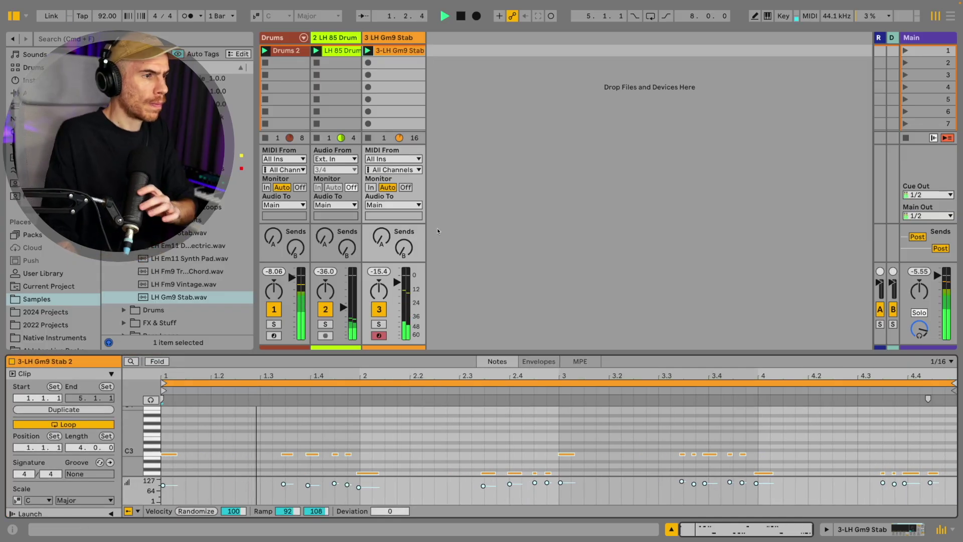
- Set the Gm9 Stab's sampler FX to FM with 4.50 kHz frequency and 46% amount
left_click(402, 38)
key("space")
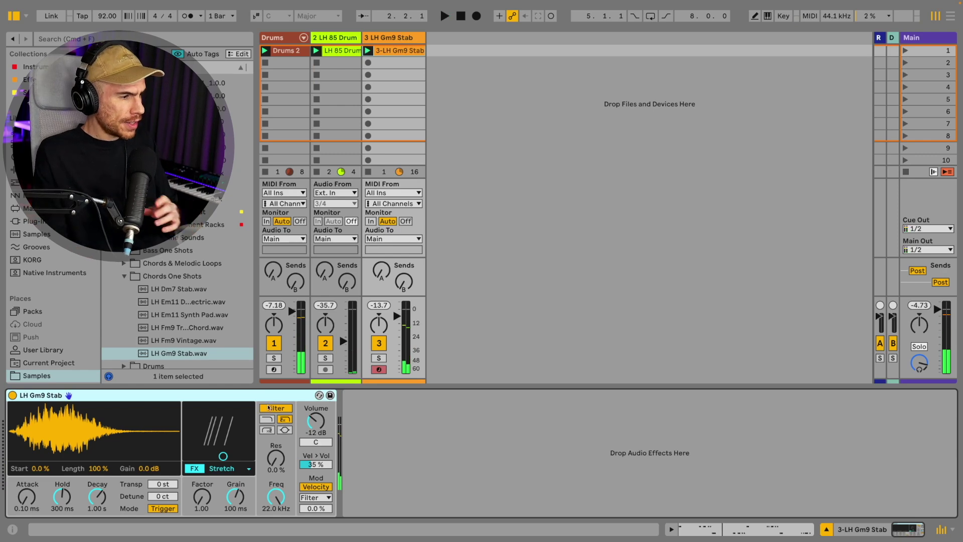
left_click(226, 468)
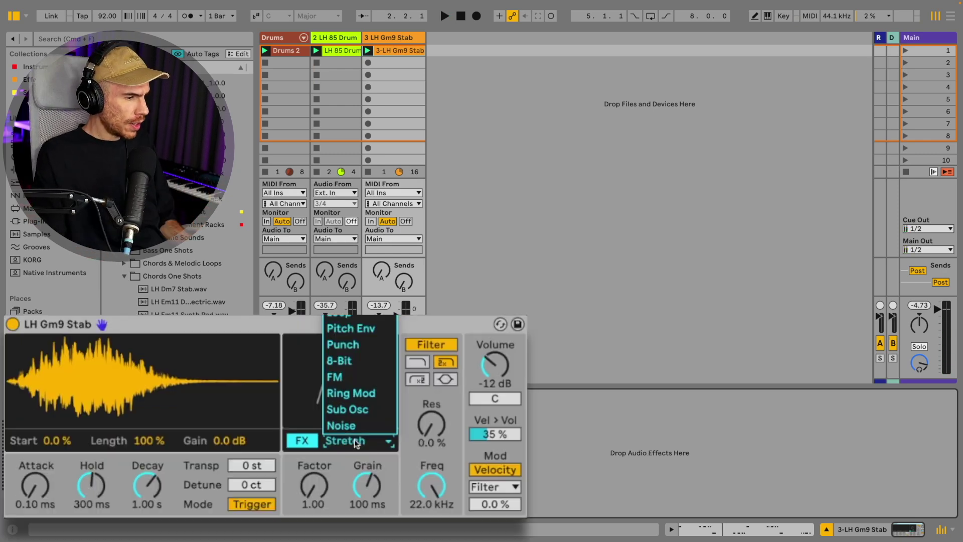
left_click(354, 377)
key("space")
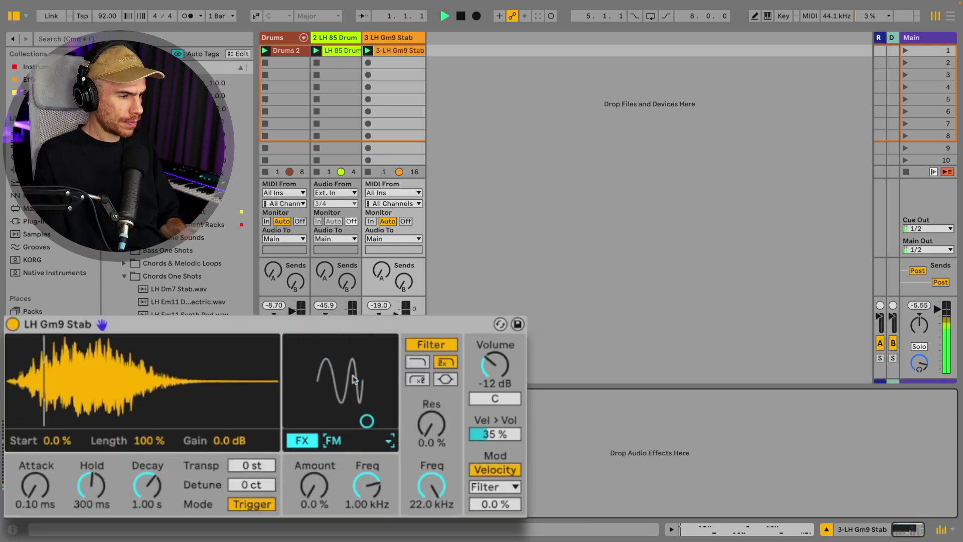
left_click_drag(303, 481, 302, 464)
left_click(368, 485)
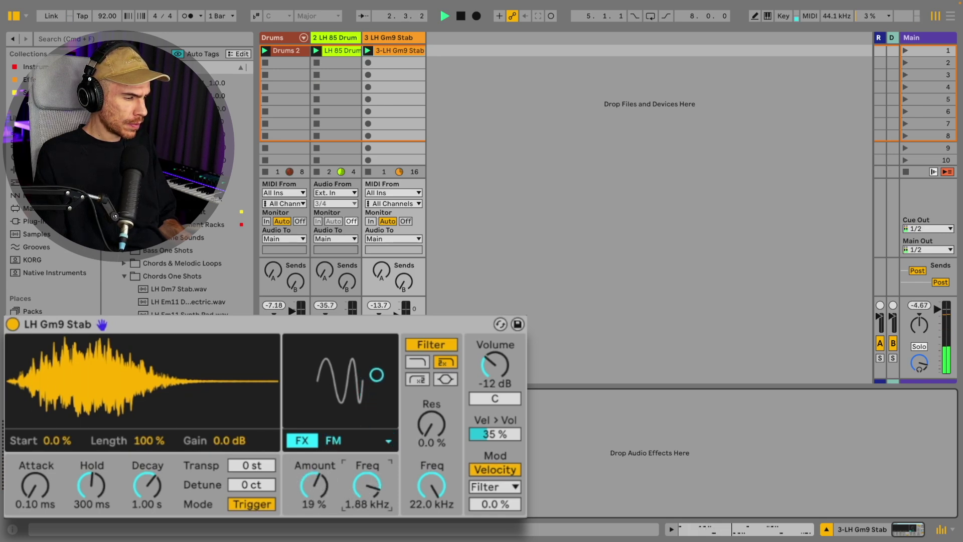
left_click_drag(367, 484, 368, 469)
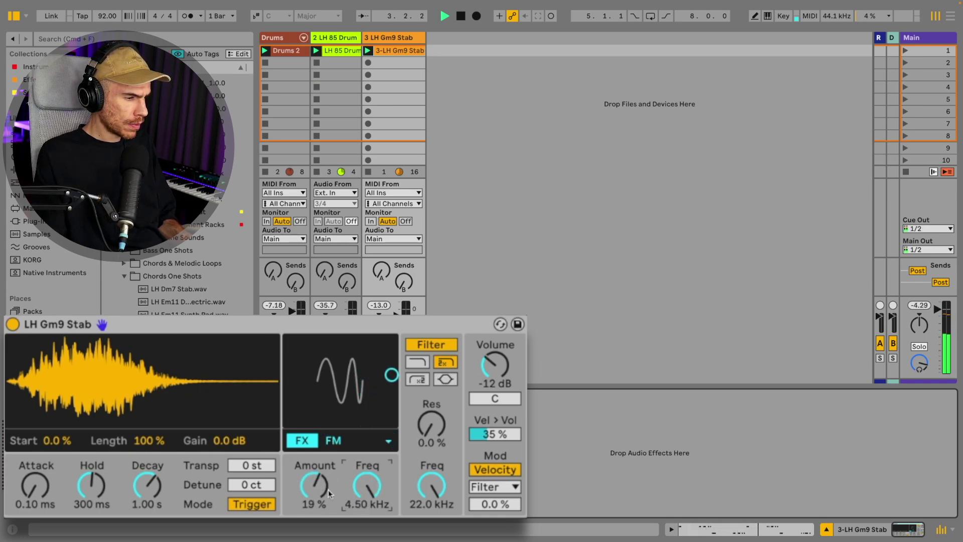
left_click_drag(314, 484, 314, 478)
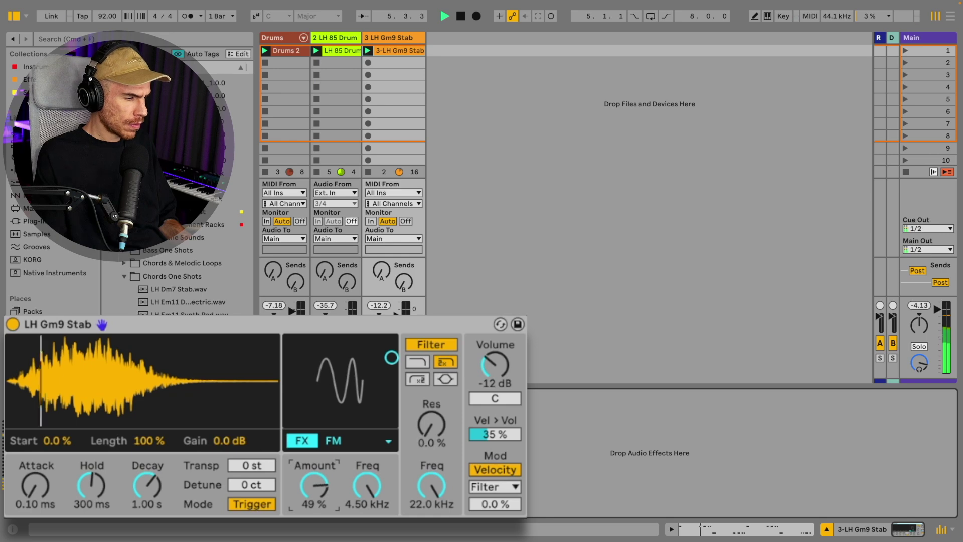
left_click_drag(313, 485, 313, 487)
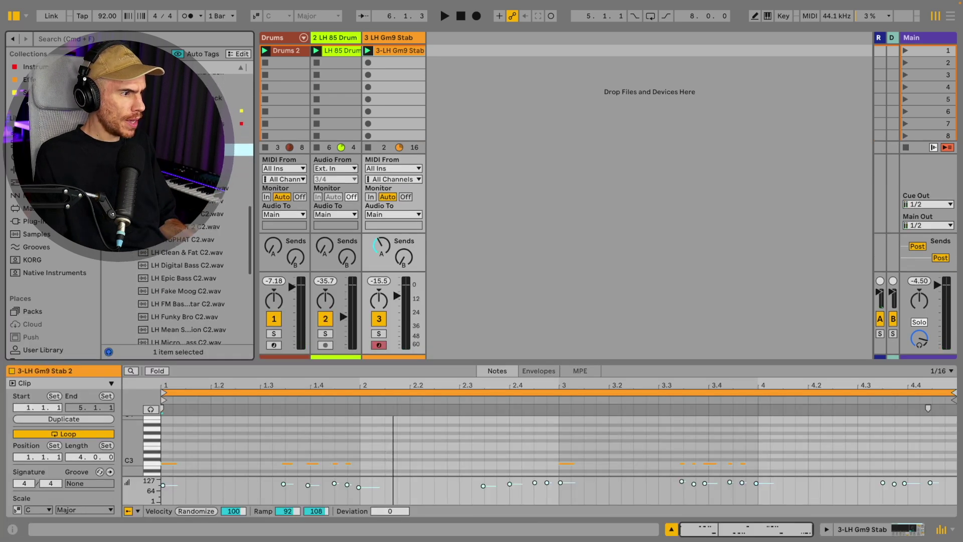
- Use LH Bread & Butter Bass C2 with a 55.5 ms decay, record a bass clip, adjust its volume
left_click(201, 213)
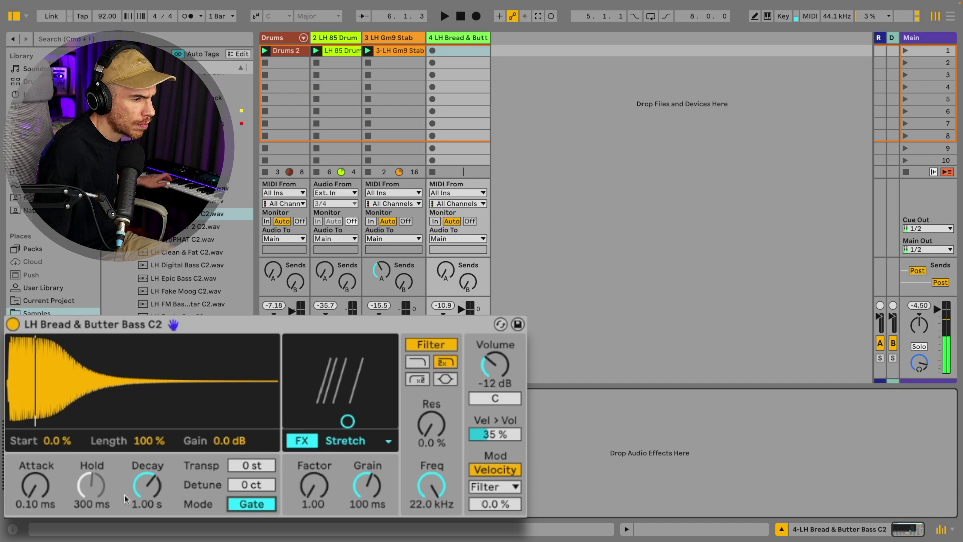
left_click_drag(144, 490, 144, 517)
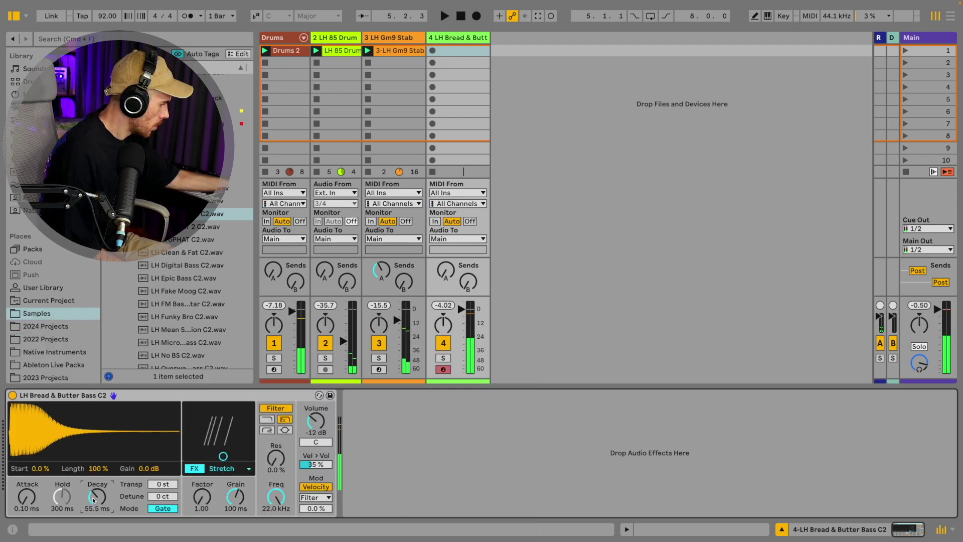
key("shift+F9")
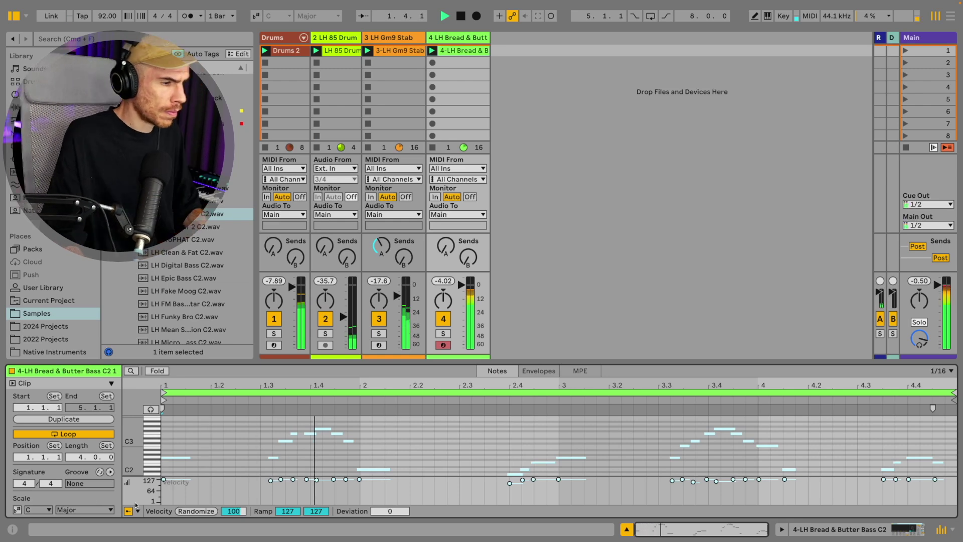
left_click(471, 289)
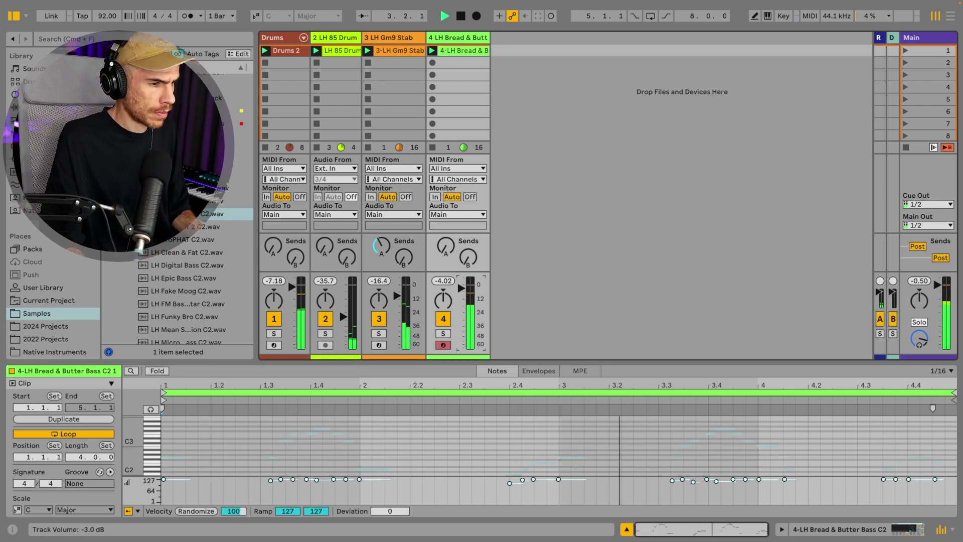
key("shift+Tab")
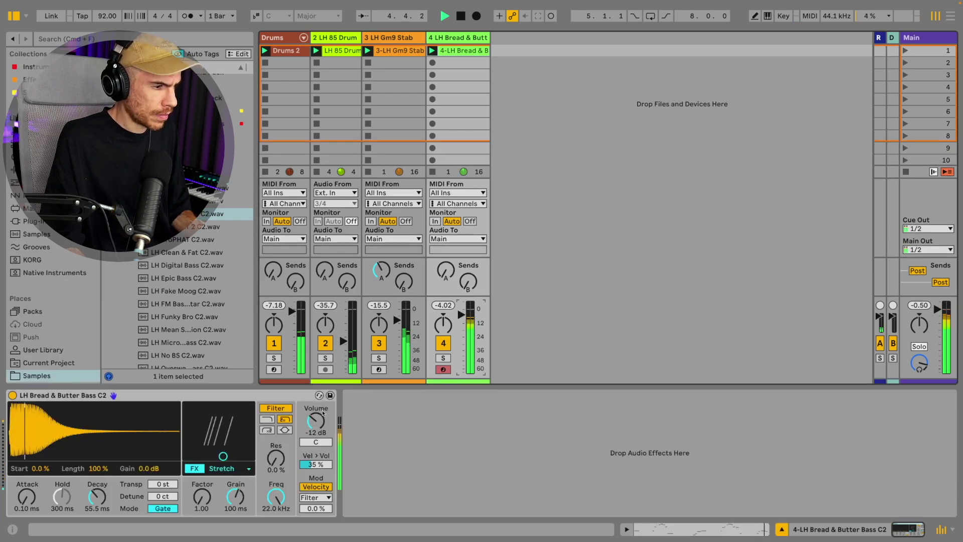
- After trying Noise, set the bass FX to 8-Bit with its Rate at 13.0 kHz
left_click(239, 469)
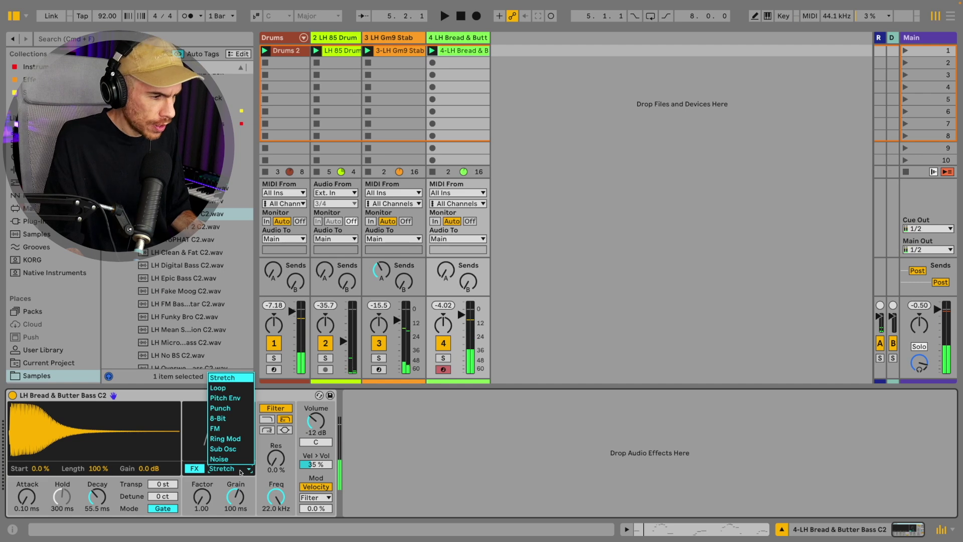
left_click(219, 458)
left_click(231, 468)
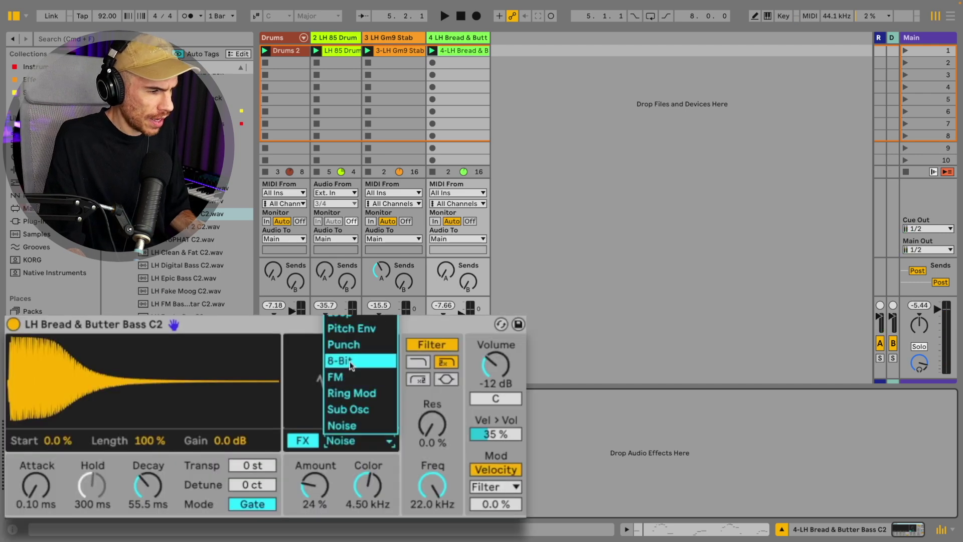
left_click(350, 364)
key("space")
left_click_drag(392, 382, 392, 360)
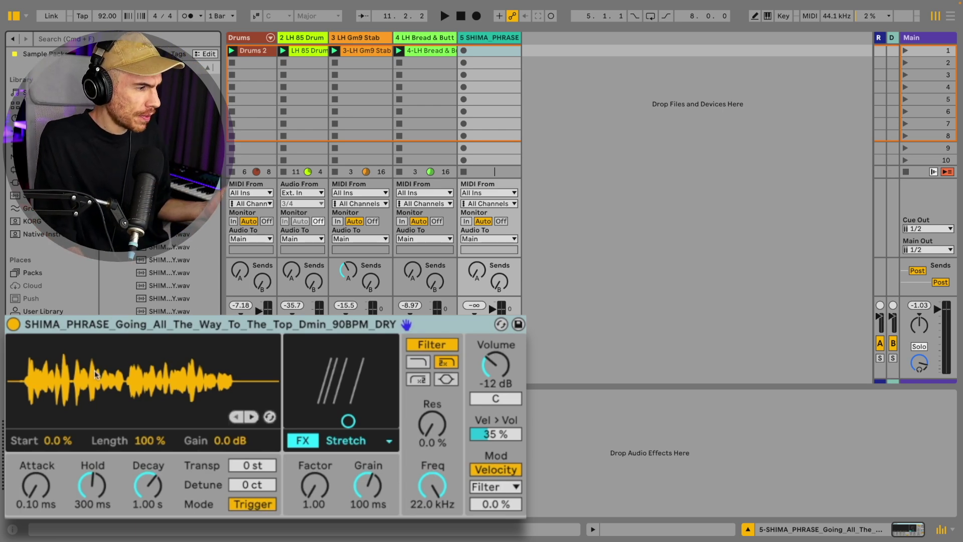
- Move the vocal sample's start point later and shorten its length to a short slice
left_click_drag(58, 440, 58, 435)
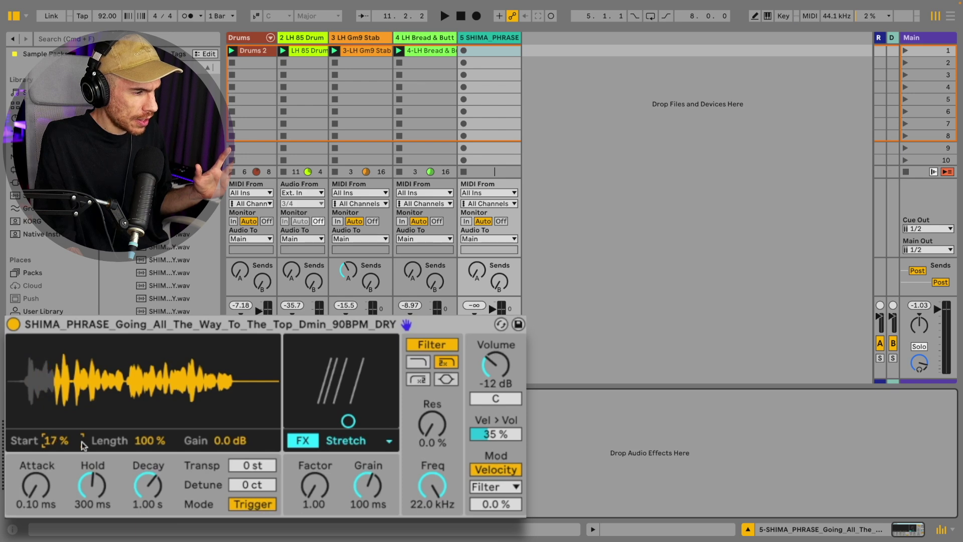
left_click_drag(148, 440, 148, 479)
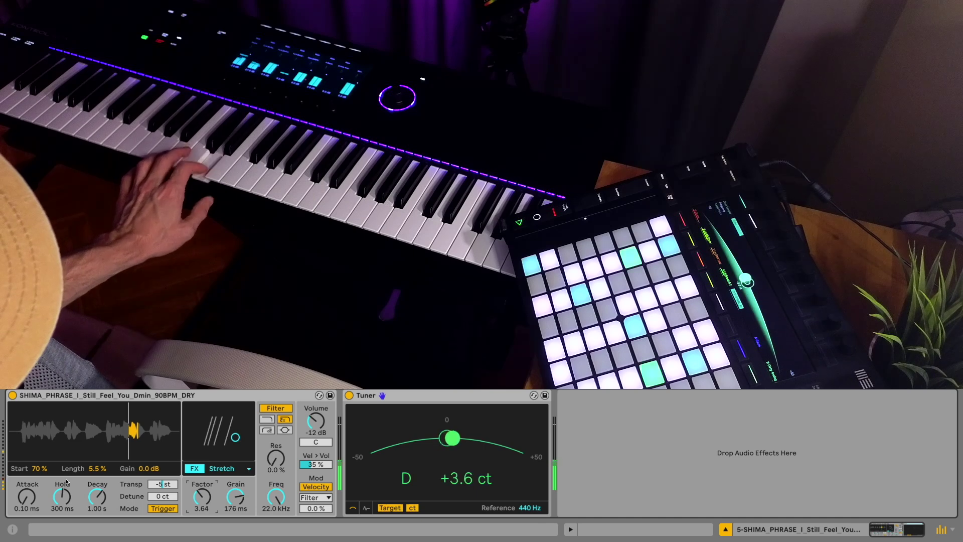